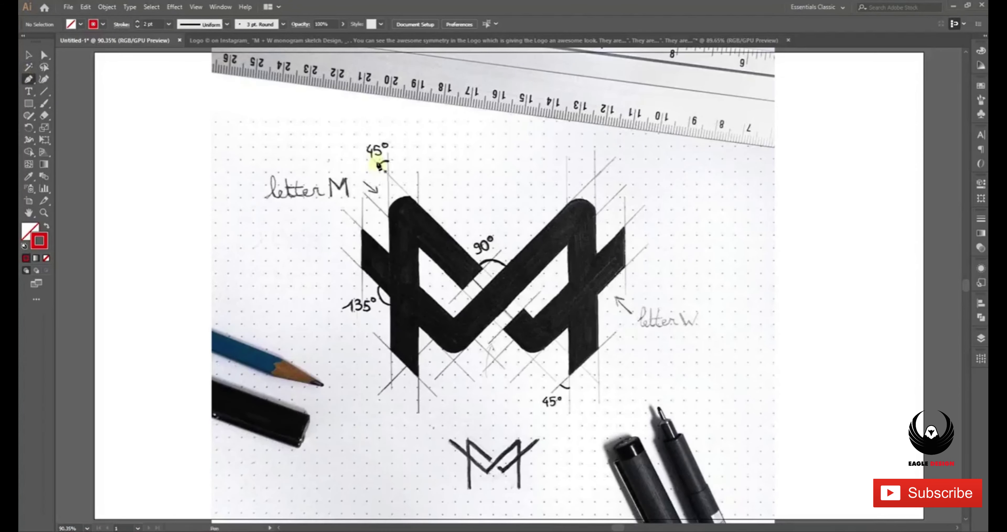
Draw a red vertical line on the left stem, then copy it onto the other stem edges.
left_click(387, 154)
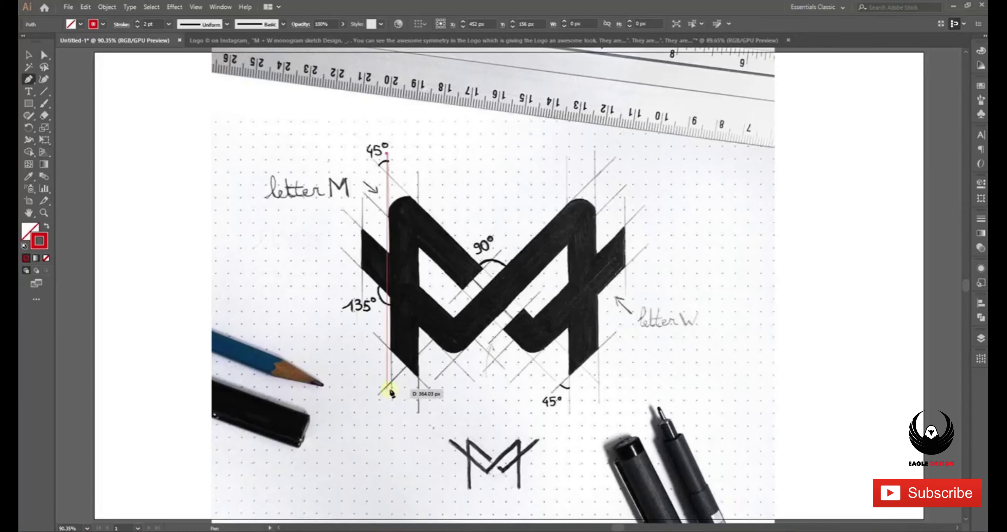
left_click(389, 390)
left_click(28, 54)
left_click(388, 264)
mouse_move(389, 270)
left_mouse_down()
mouse_move(597, 282)
mouse_move(568, 290)
left_mouse_up()
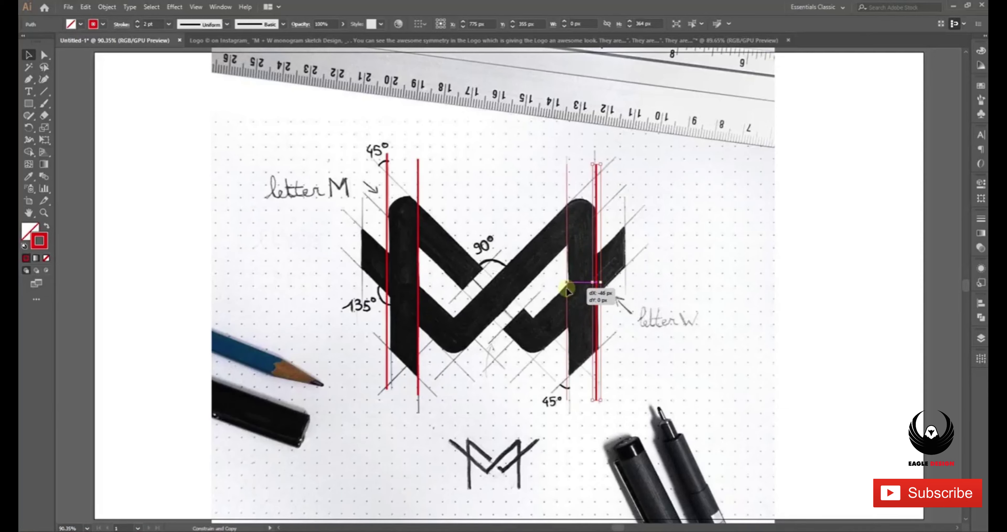
left_click_drag(536, 290, 536, 289)
left_click(479, 231)
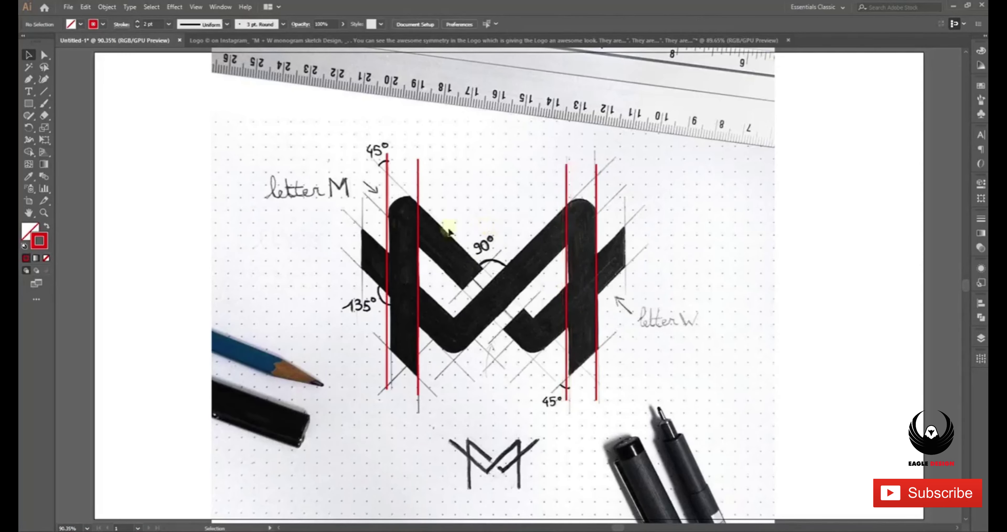
Draw a diagonal from the 45° mark and place a parallel copy below it.
key("p")
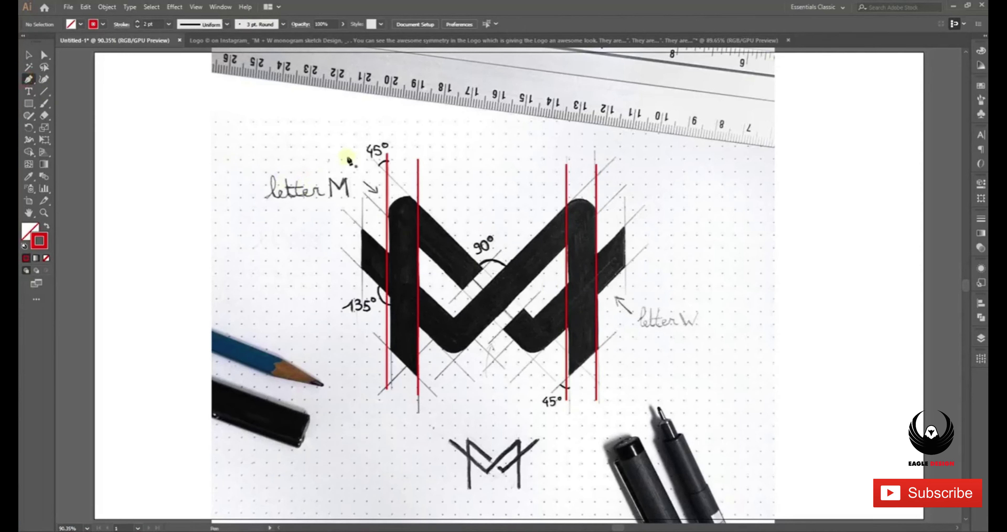
left_click(374, 159)
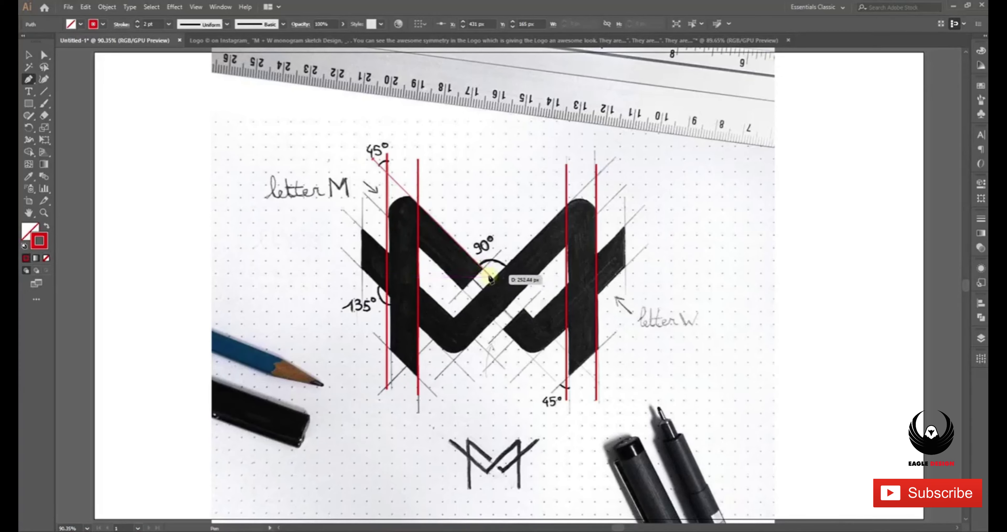
left_click(488, 274)
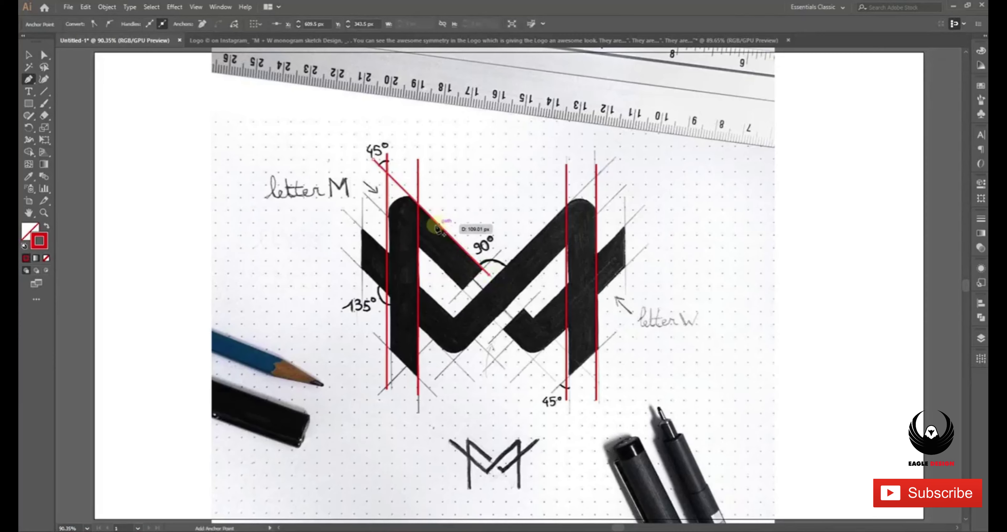
left_click(28, 56)
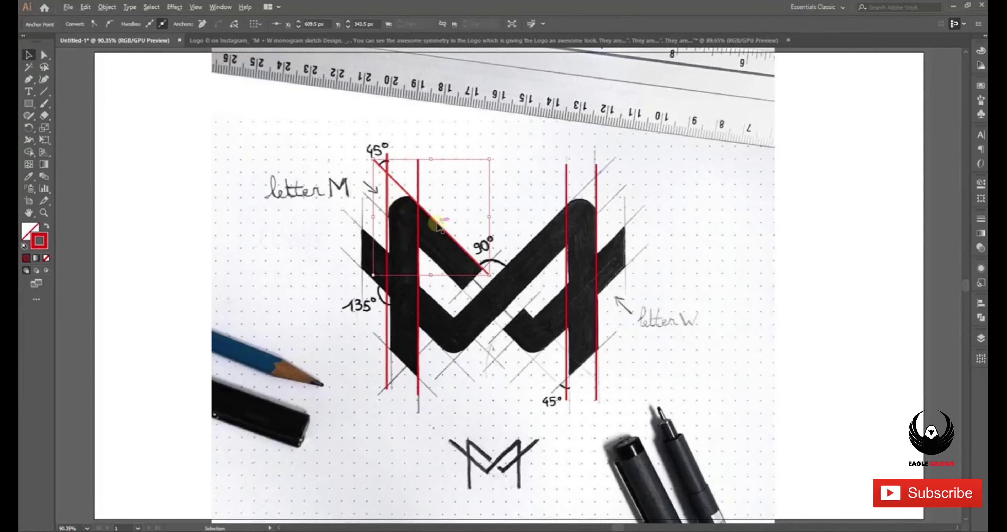
left_click_drag(438, 226, 427, 243)
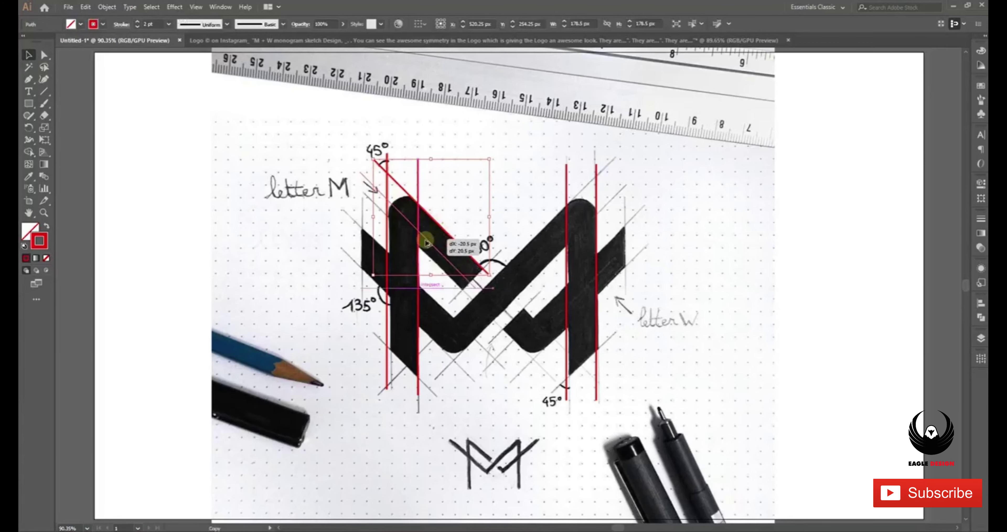
left_click_drag(427, 242, 419, 248)
Draw a short perpendicular line at the 90° corner.
left_click(28, 79)
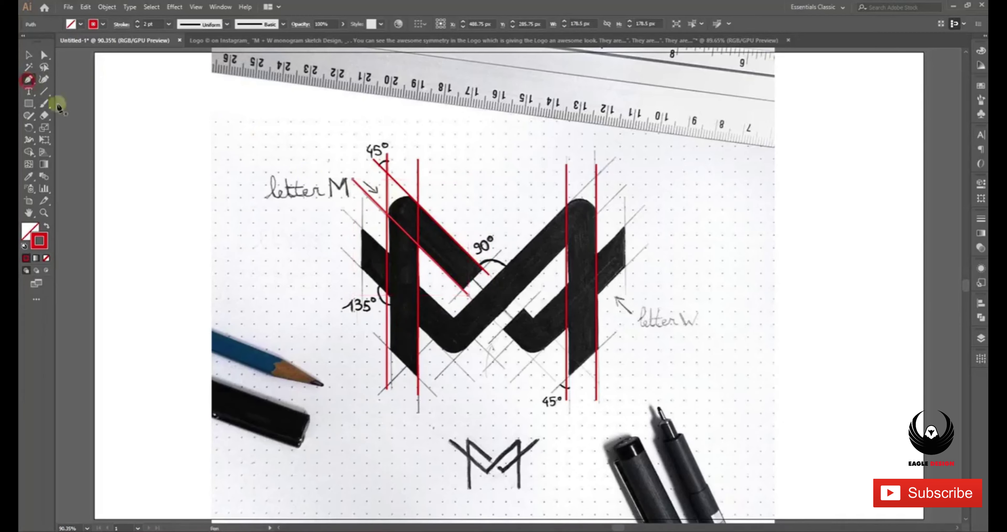
left_click(501, 250)
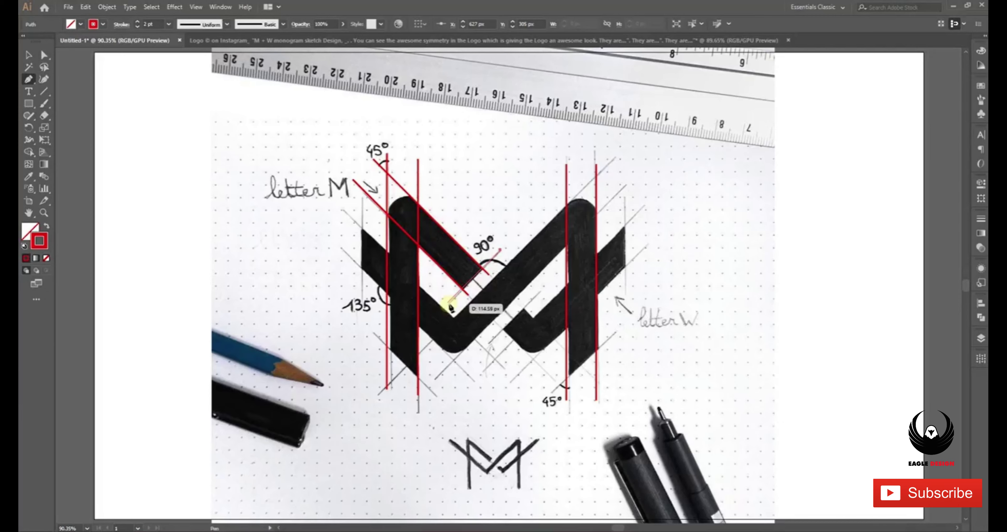
left_click(448, 302)
left_click(28, 55)
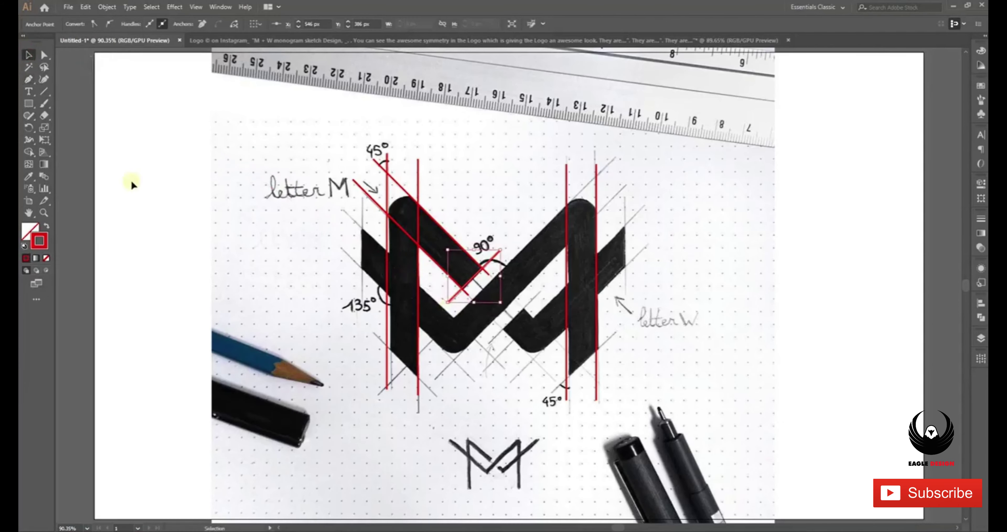
Draw two long diagonals from left of the M down toward the sketch's bottom.
left_click(28, 79)
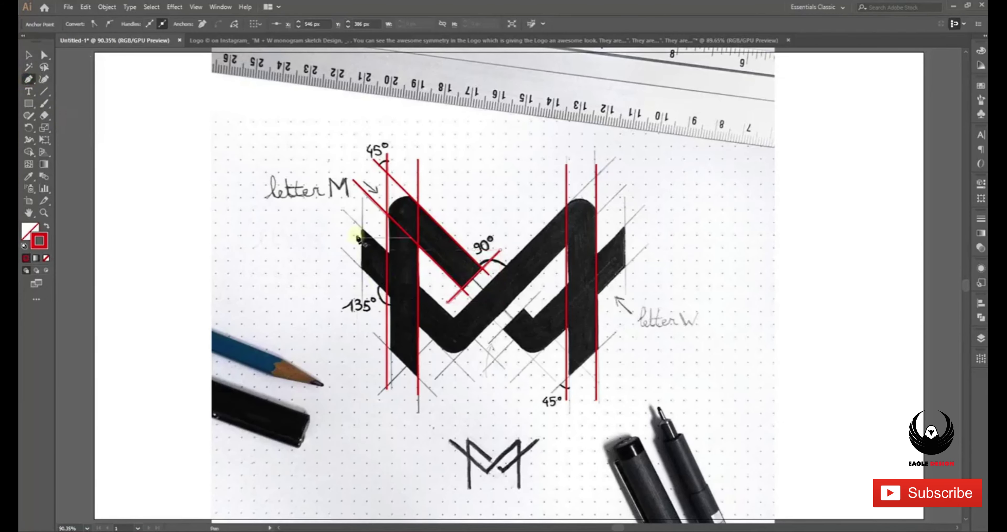
left_click(343, 211)
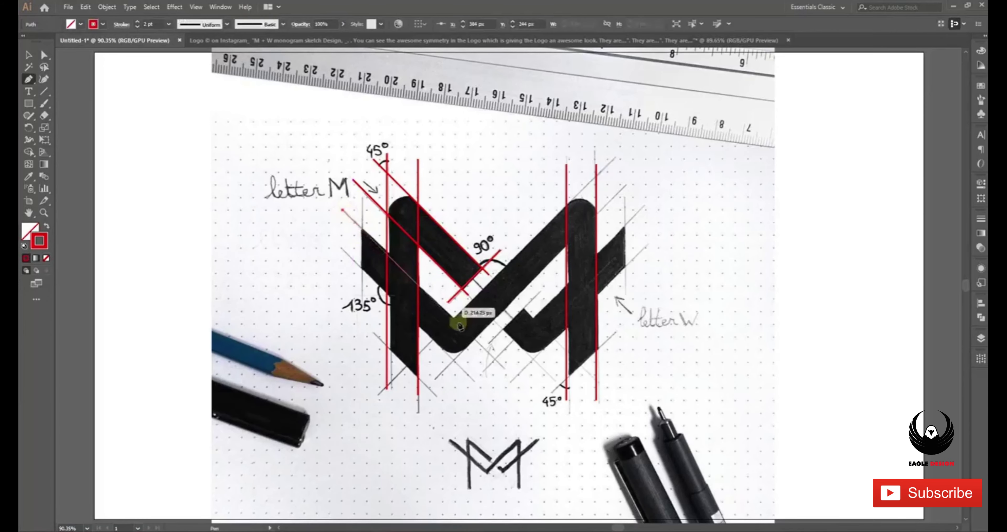
left_click(504, 369)
left_click(28, 55)
left_click(29, 80)
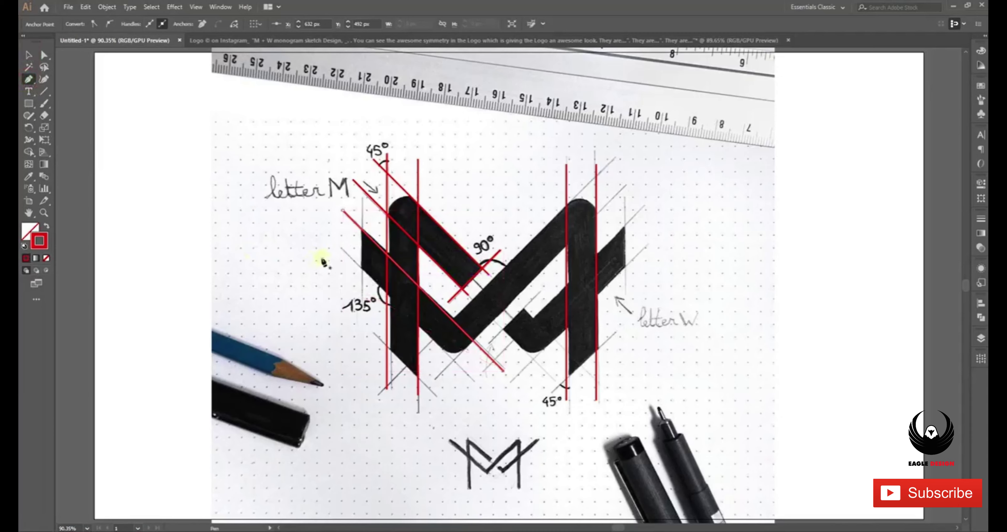
left_click(343, 250)
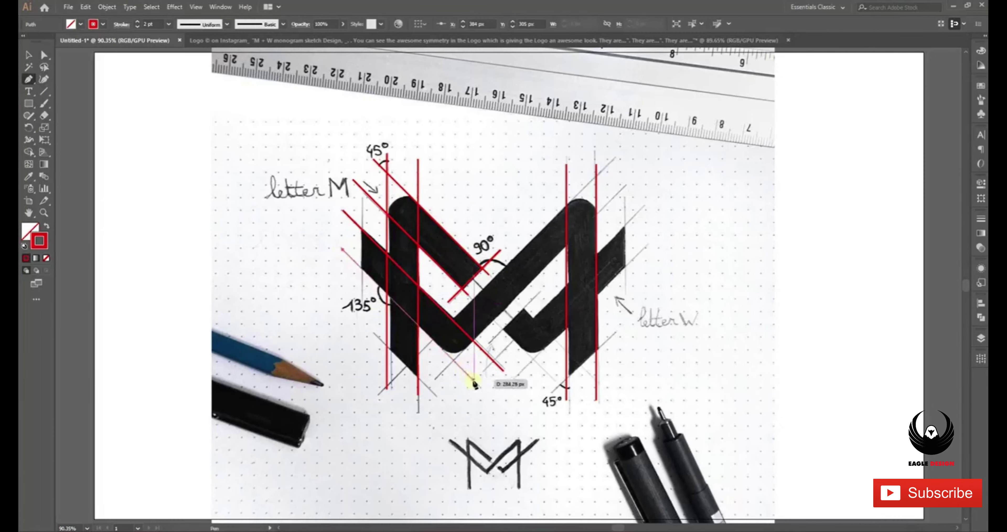
left_click(473, 381)
left_click(34, 59)
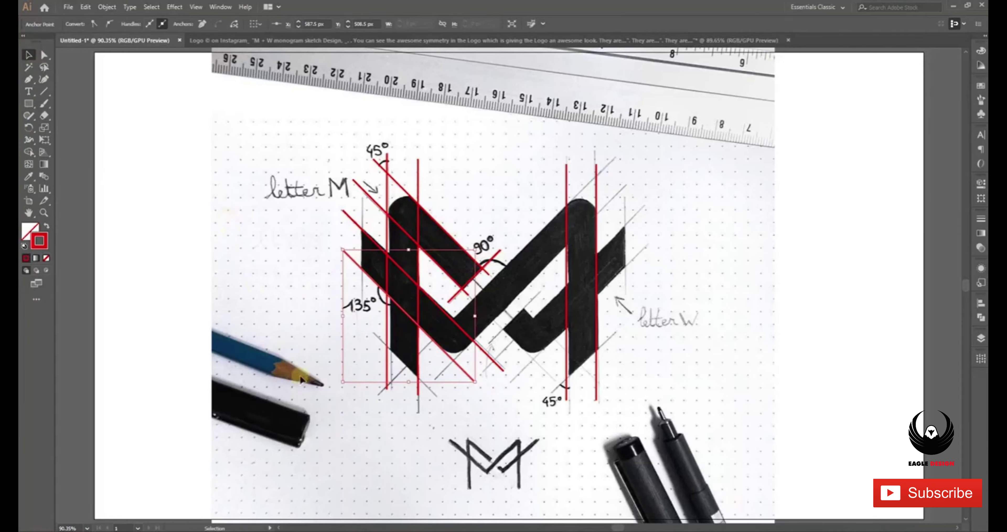
key("p")
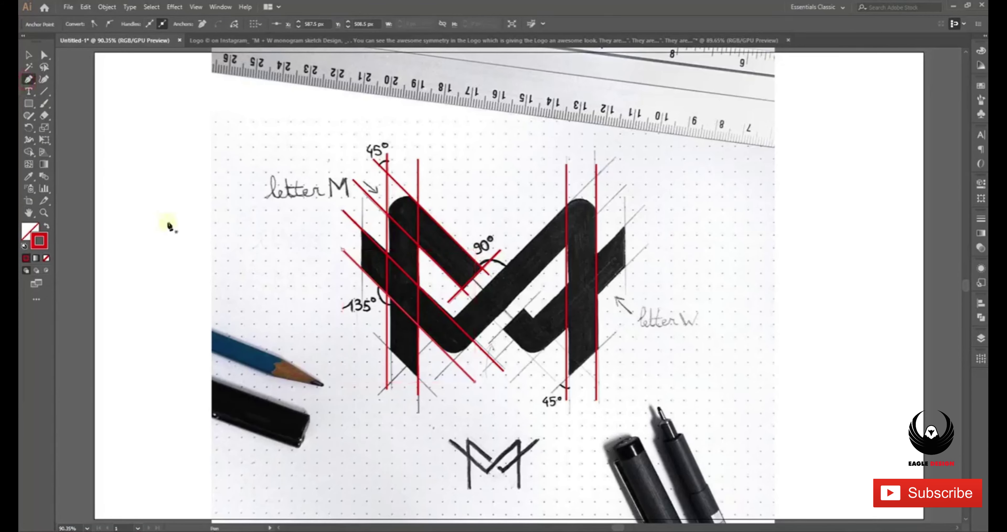
Draw a short diagonal at the left stem's foot and a short vertical beside 'letter M'.
left_click(376, 335)
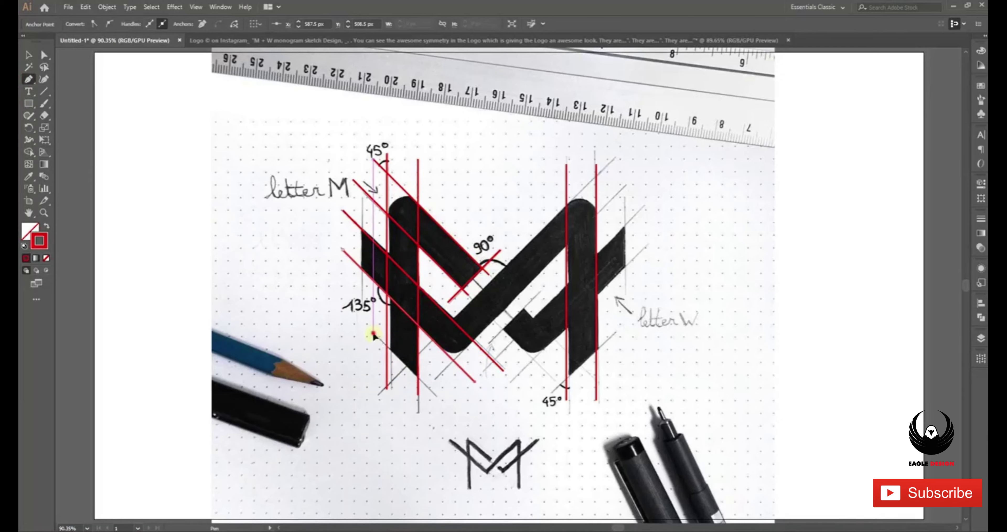
left_click_drag(373, 336, 437, 398)
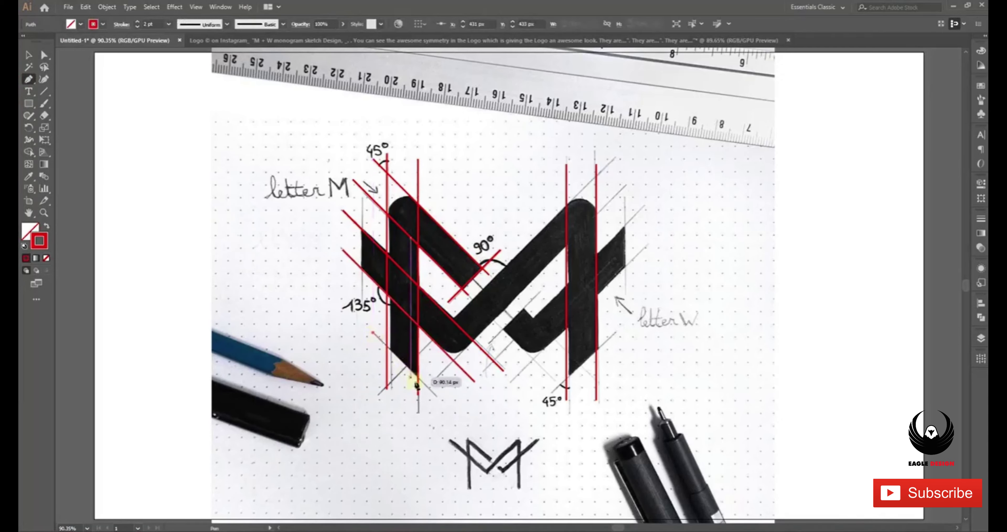
left_click(437, 395)
key("v")
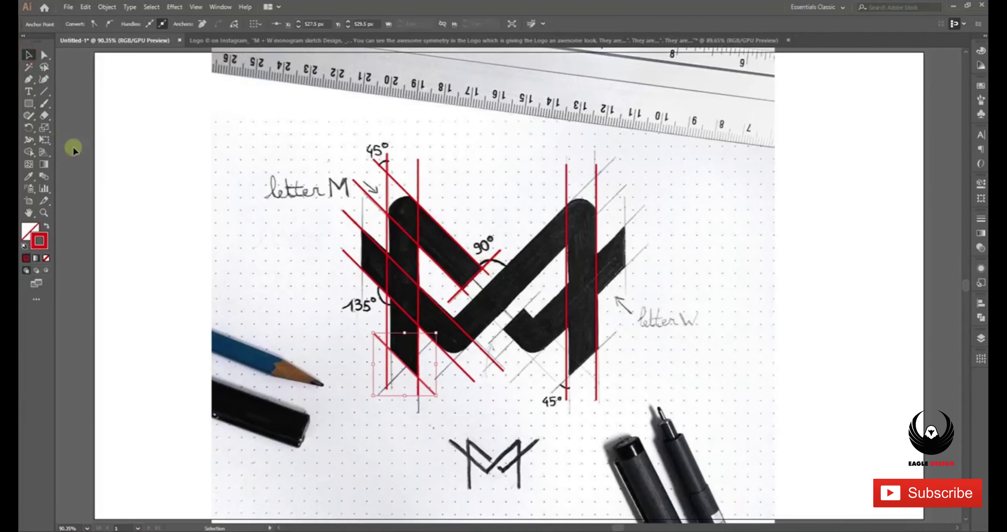
key("p")
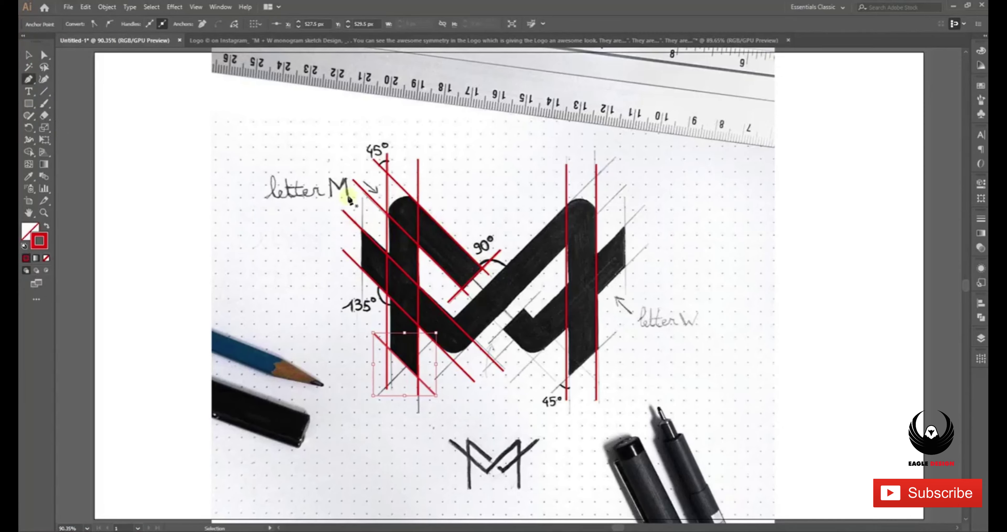
left_click(362, 198)
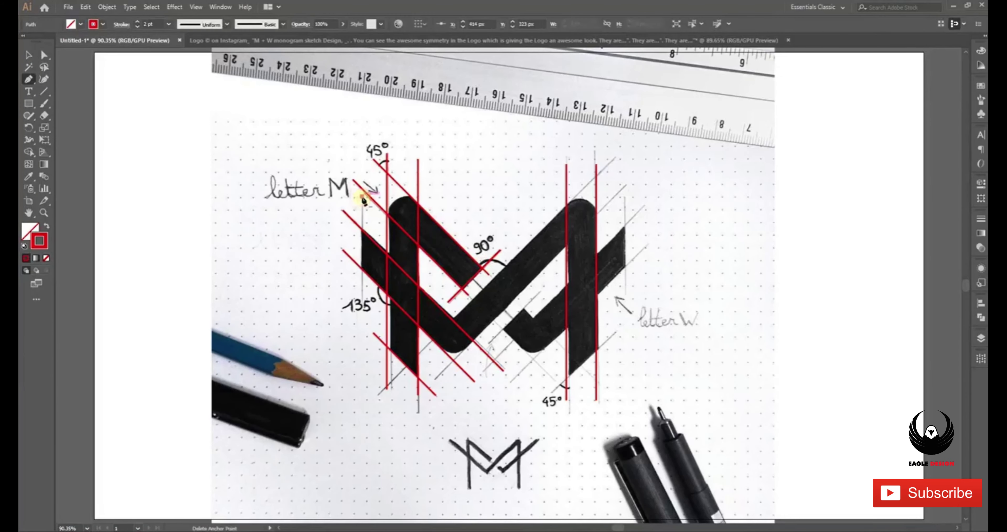
left_click(362, 294)
left_click(362, 294, "ctrl")
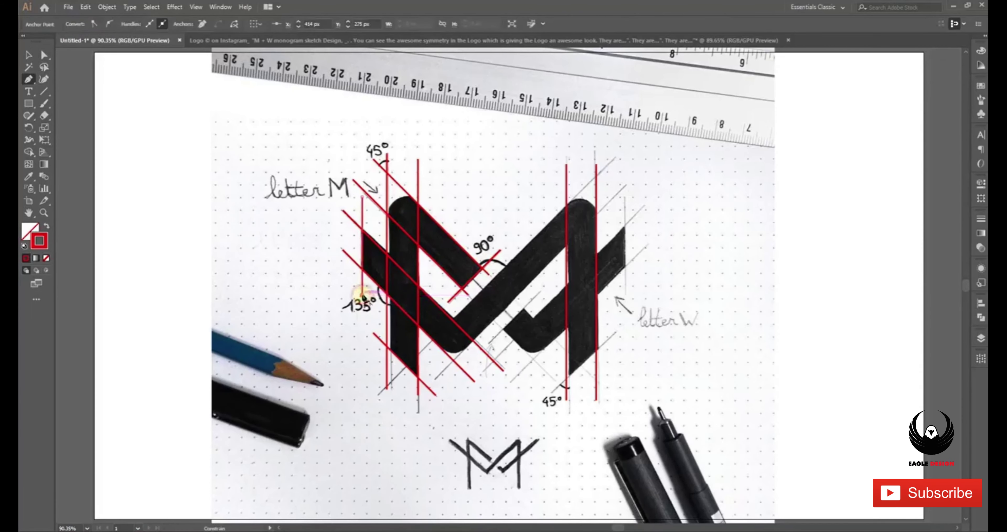
key("v")
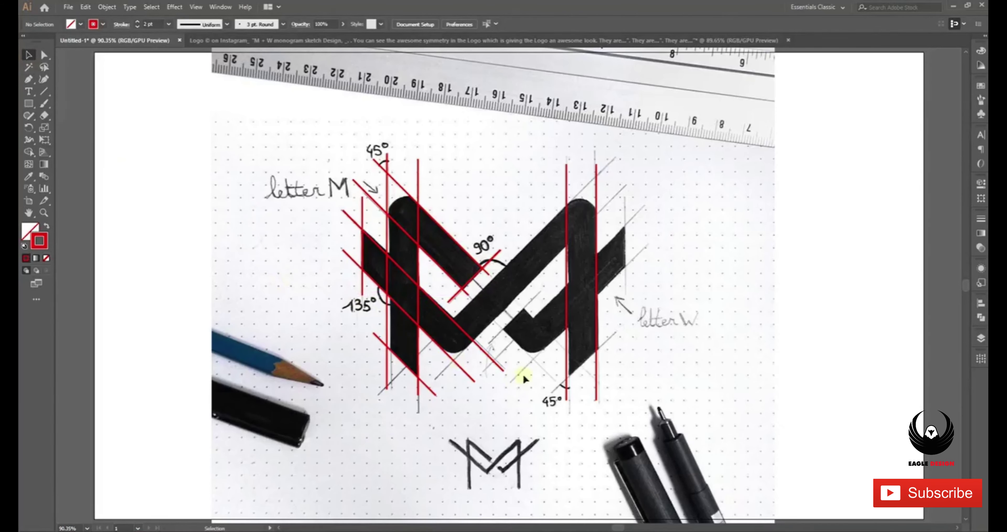
left_click(28, 79)
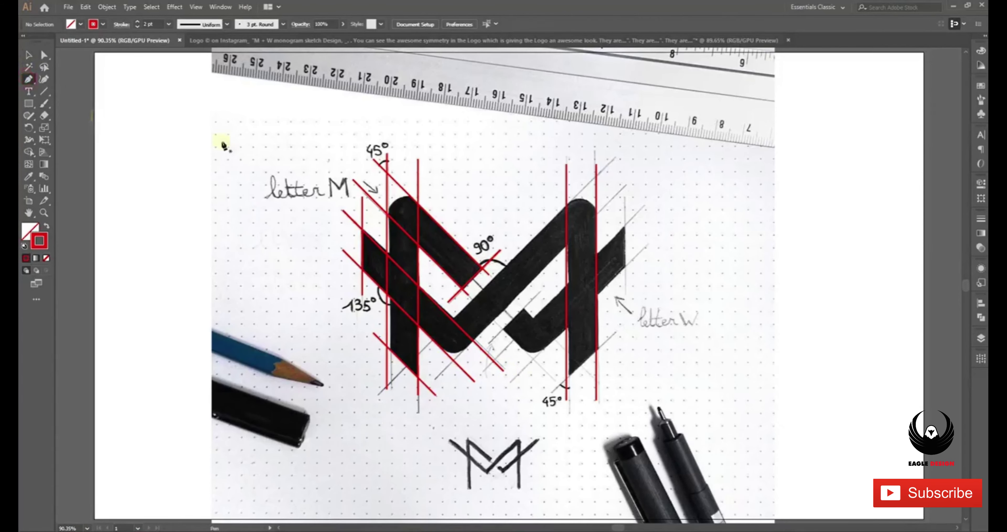
Draw long diagonals from the W's upper right anchor down to the lower left.
left_click(614, 158)
left_click(378, 395)
left_click(27, 56)
left_click(28, 79)
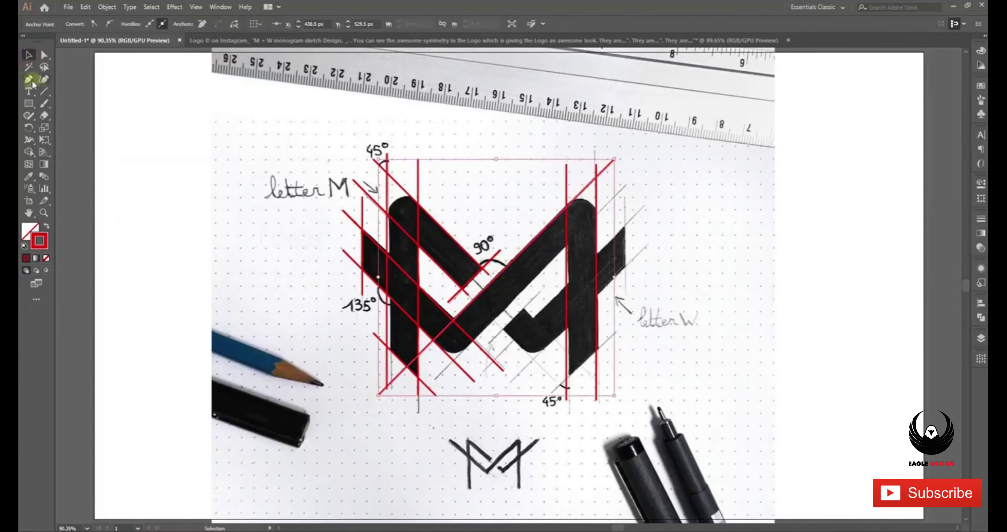
left_click(625, 184)
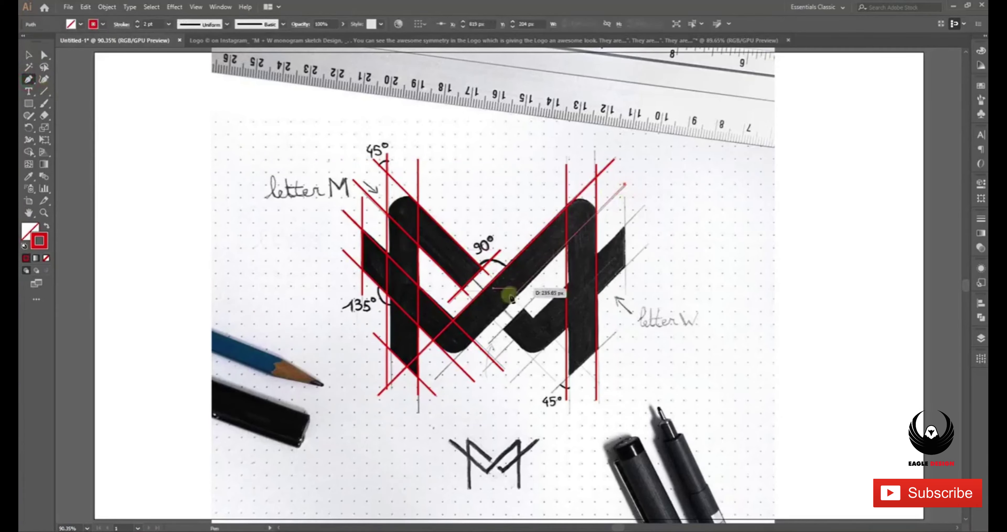
left_click(436, 384)
left_click(625, 184)
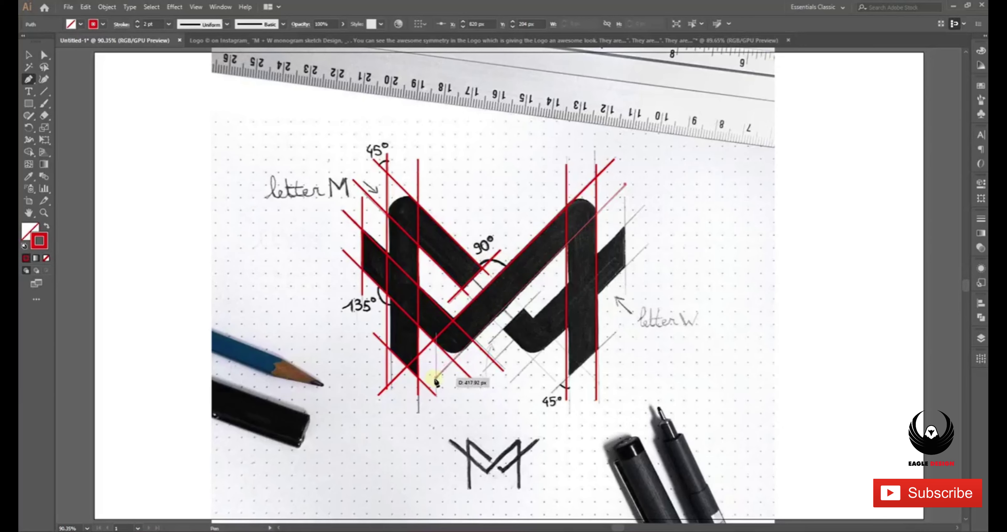
left_click(435, 376)
key("v")
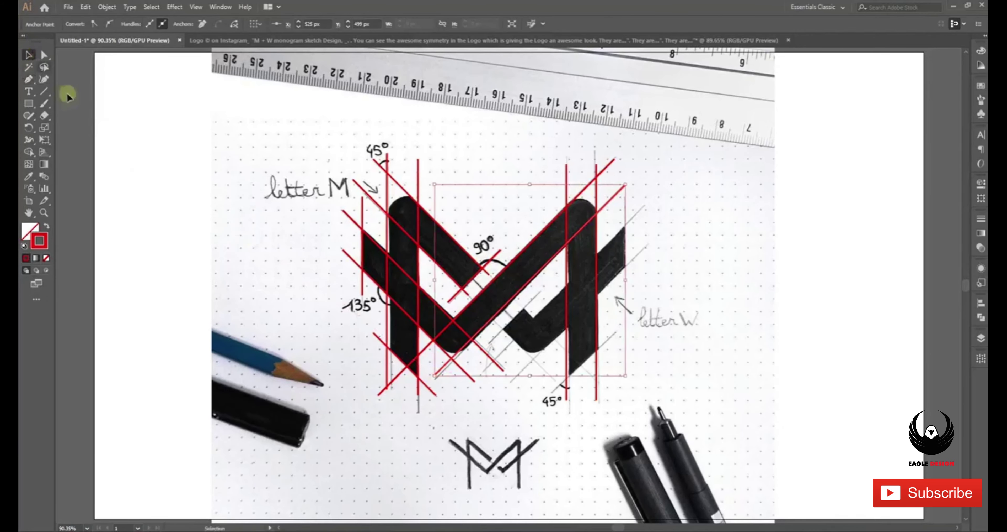
left_click(28, 79)
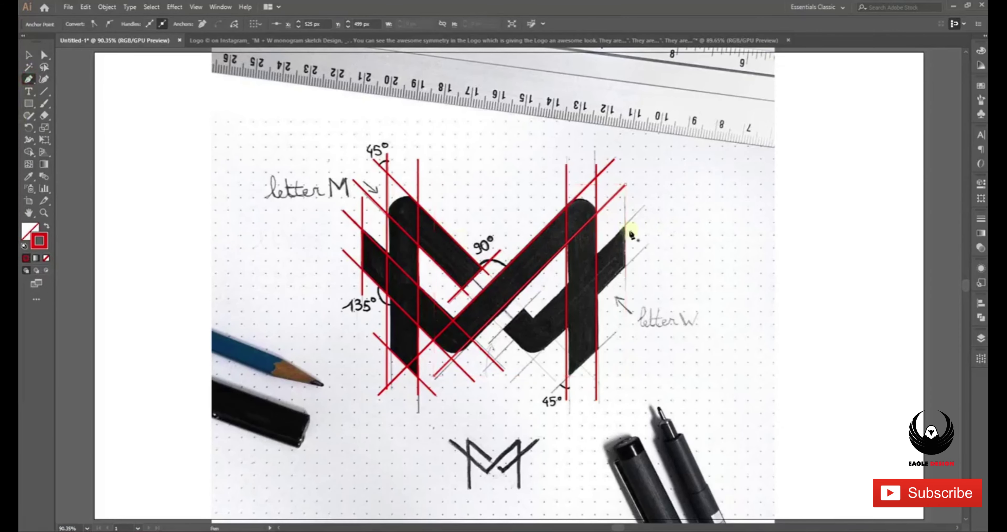
left_click(645, 210)
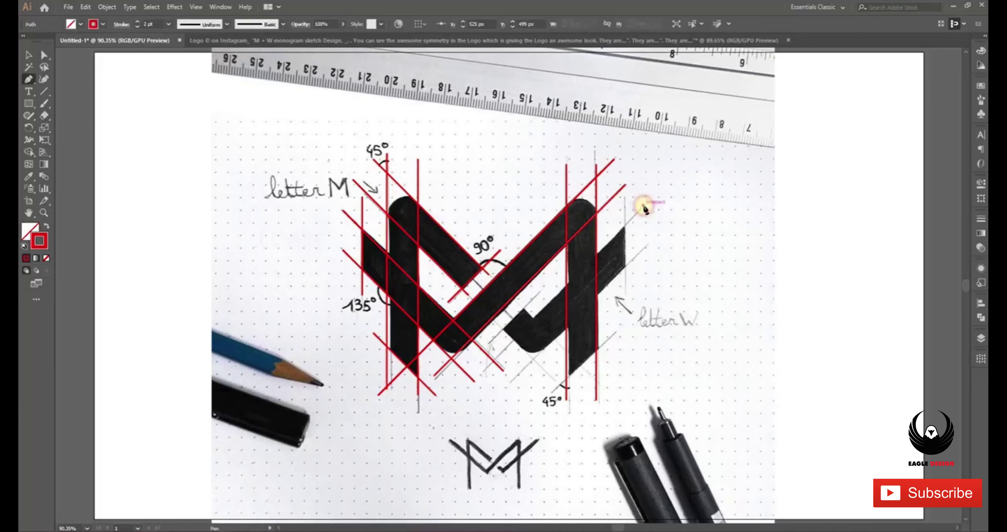
Add diagonal guides along the W's lower right edges ending near the 45° mark.
left_click(483, 369)
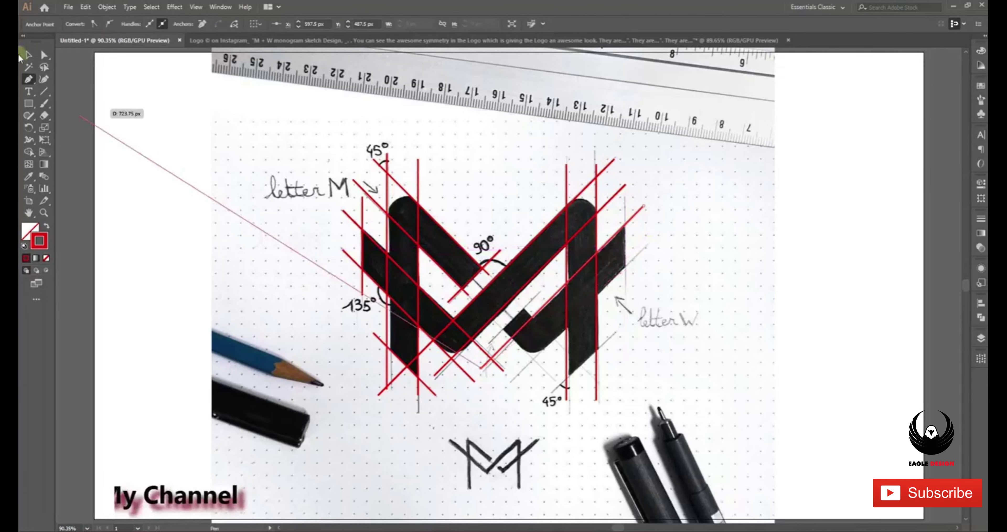
key("ctrl+shift+a")
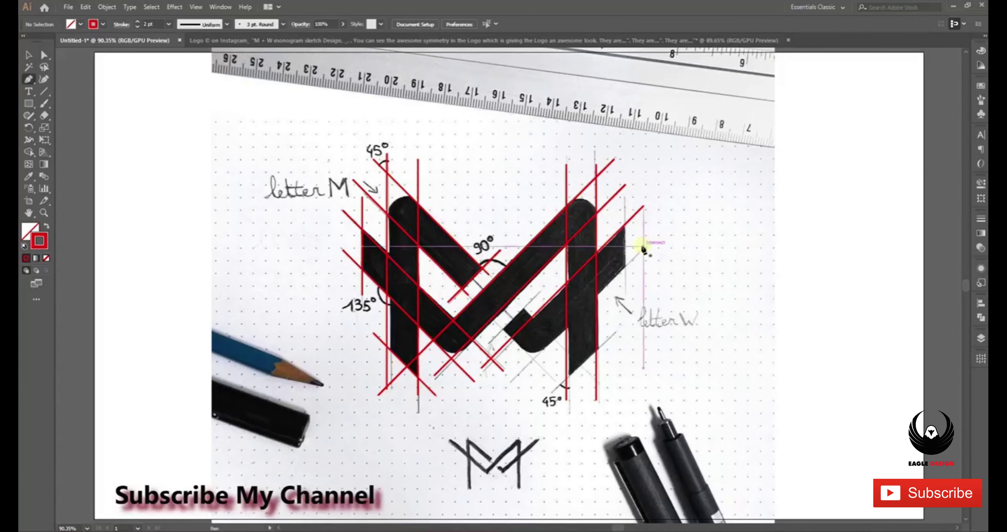
left_click(648, 247)
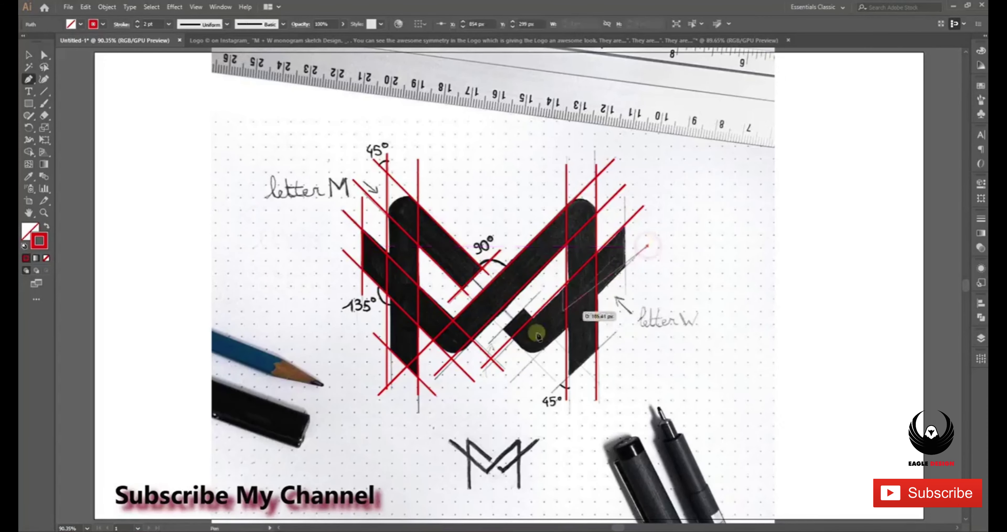
left_click(509, 380)
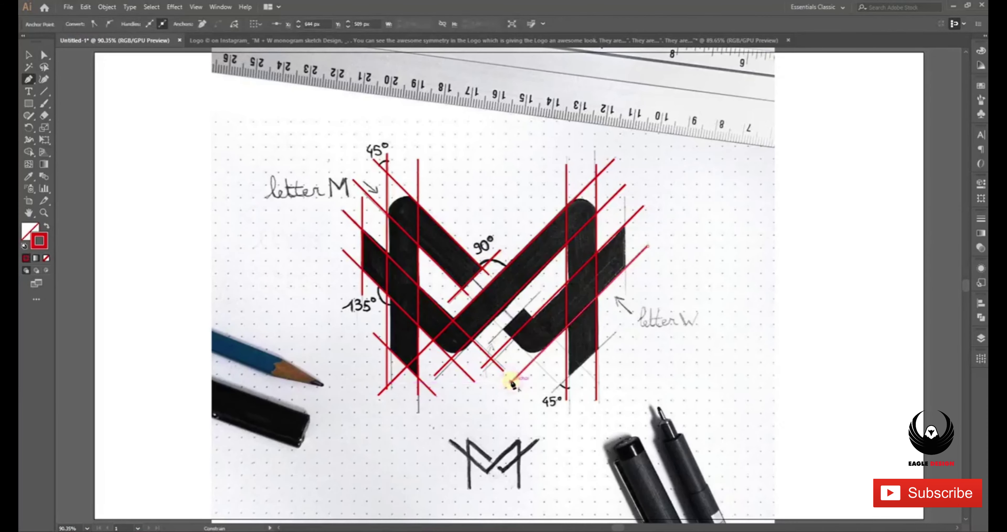
left_click(24, 56)
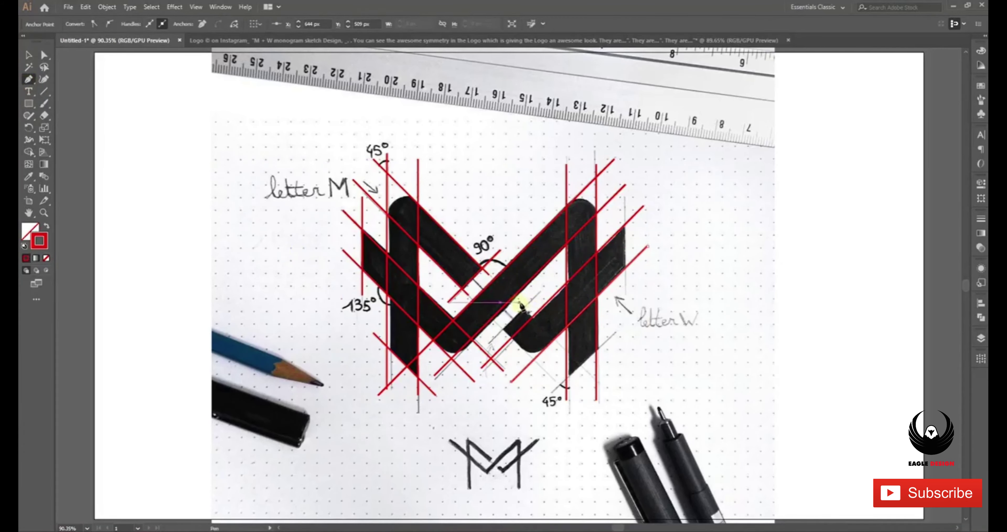
left_click(615, 334)
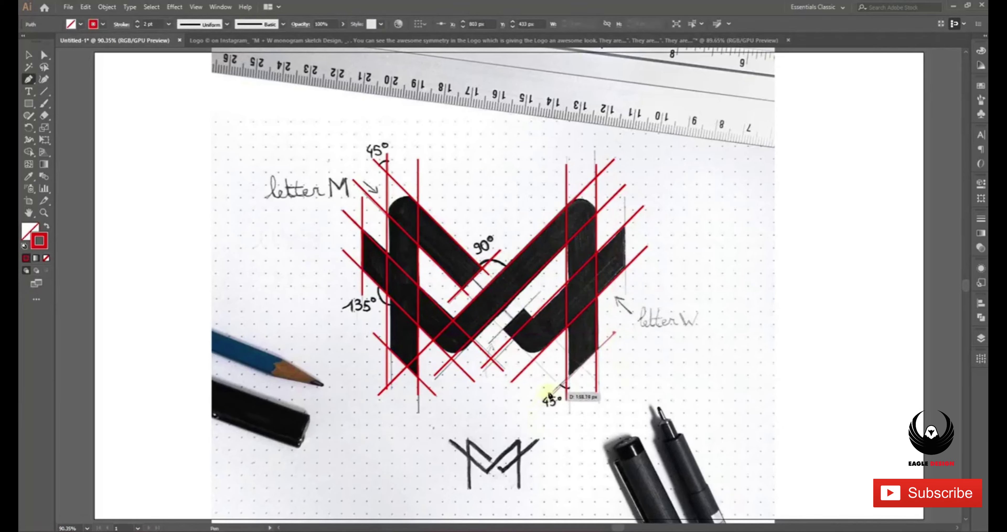
left_click(553, 392)
key("v")
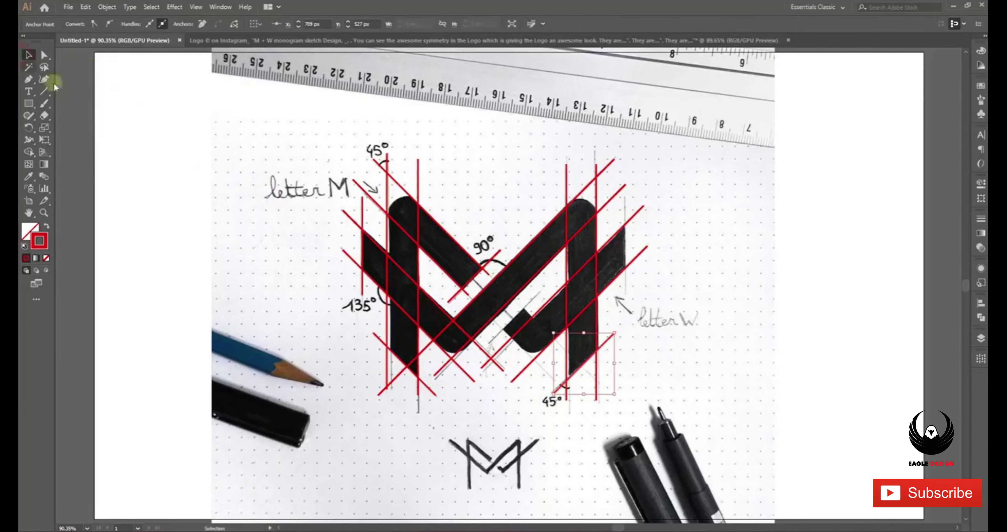
Draw a line from the W's upper junction to the M's lower inner corner.
left_click(28, 79)
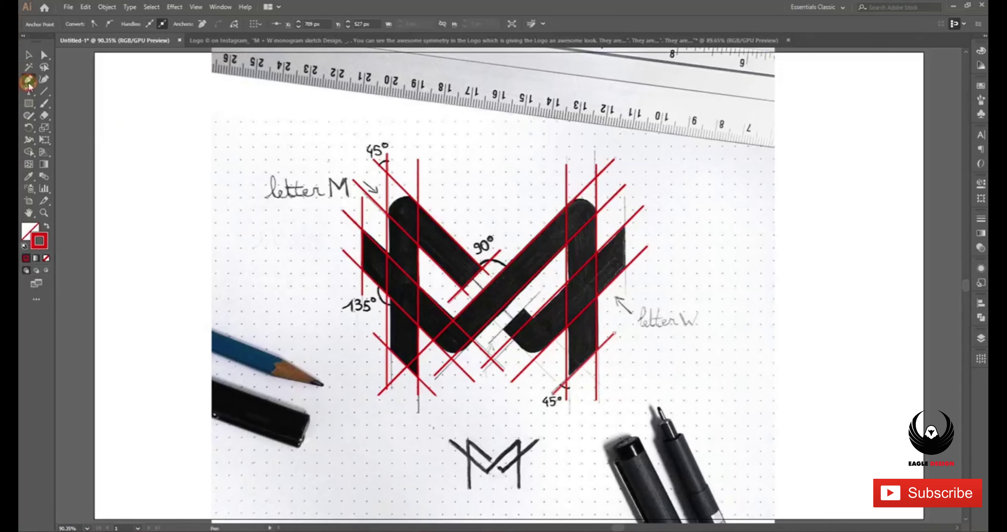
left_click(540, 290)
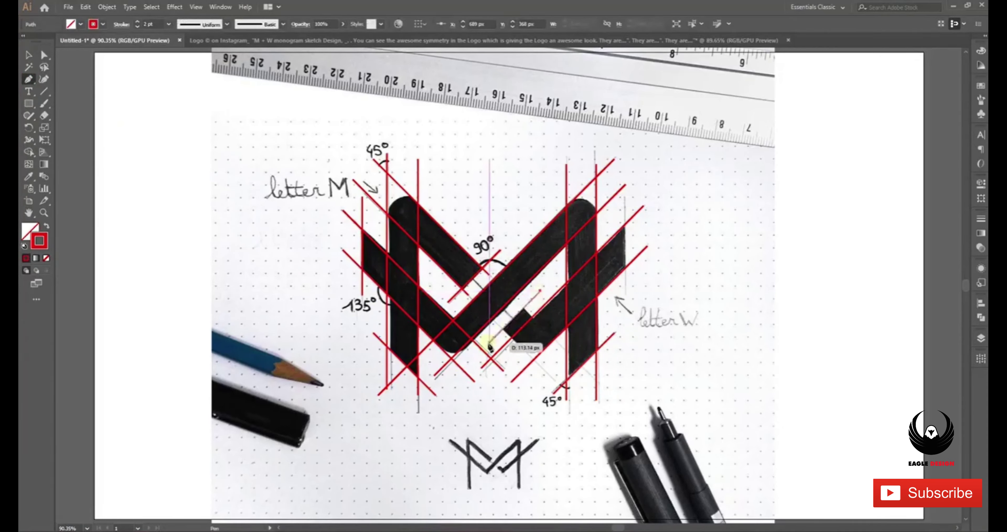
left_click(490, 344)
left_click(27, 55)
left_click(28, 80)
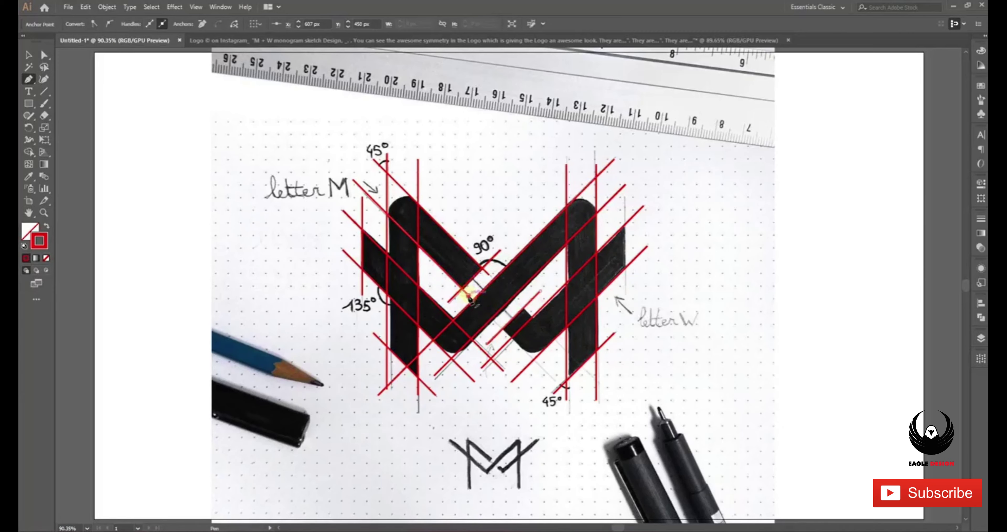
Draw lines from the M's inner corners down toward the bottom of the W.
left_click(469, 296)
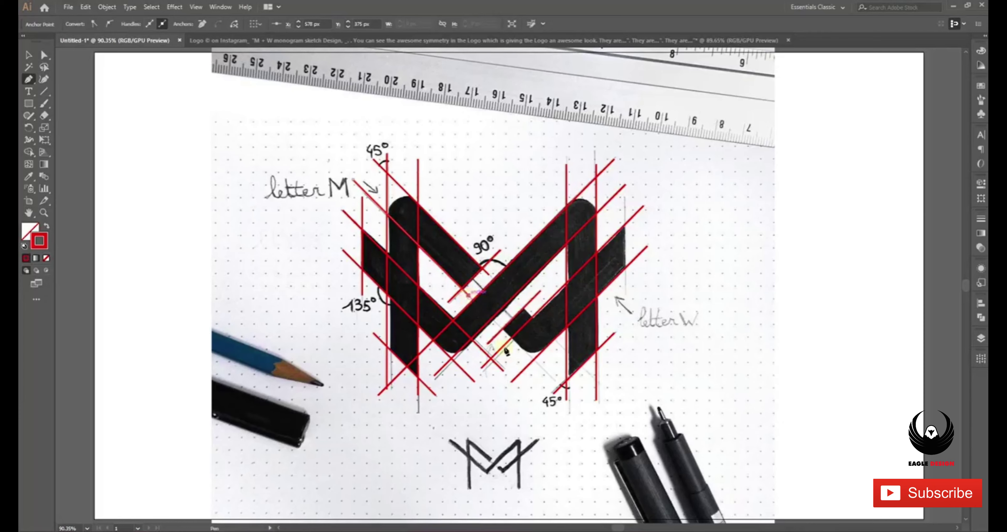
left_click(552, 379)
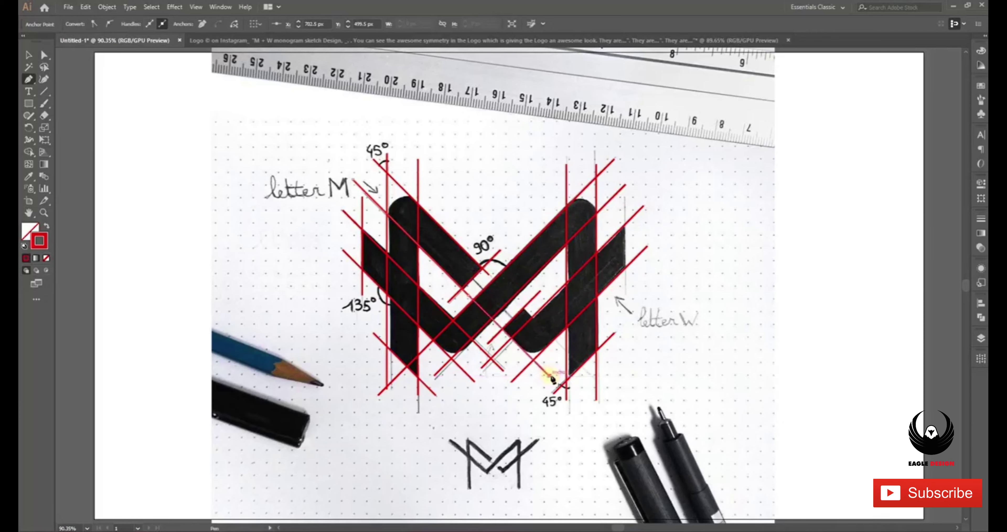
left_click(28, 79)
left_click(490, 275)
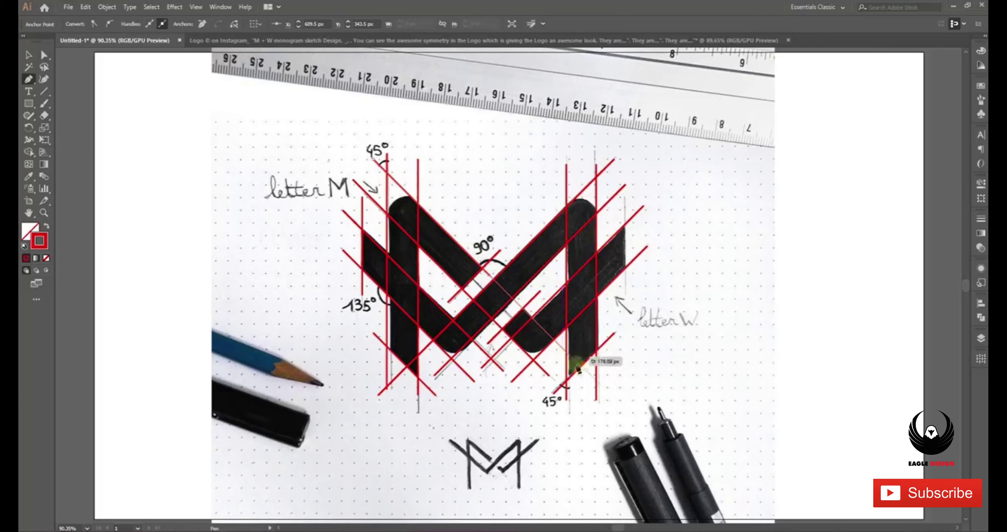
left_click(28, 55)
left_click(171, 213)
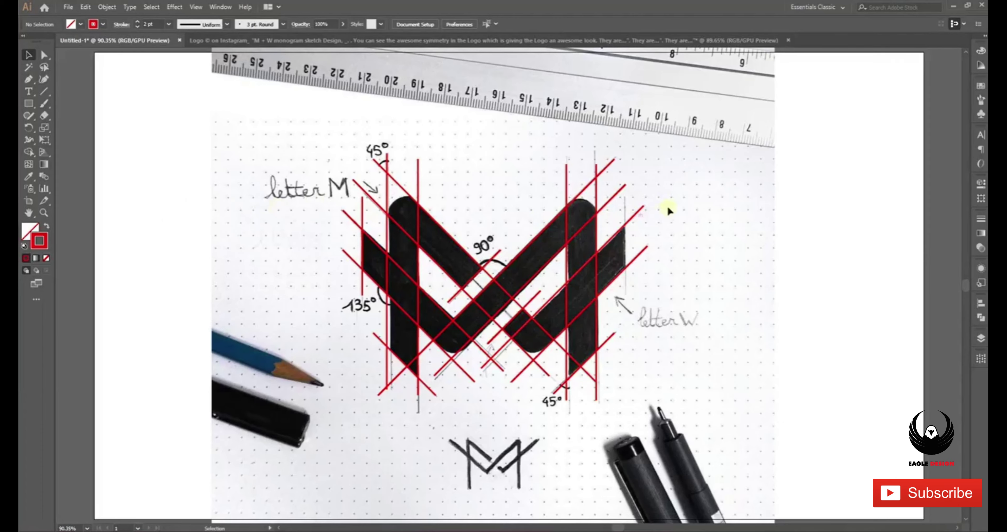
Draw a vertical guide along the W's outer right edge.
key("p")
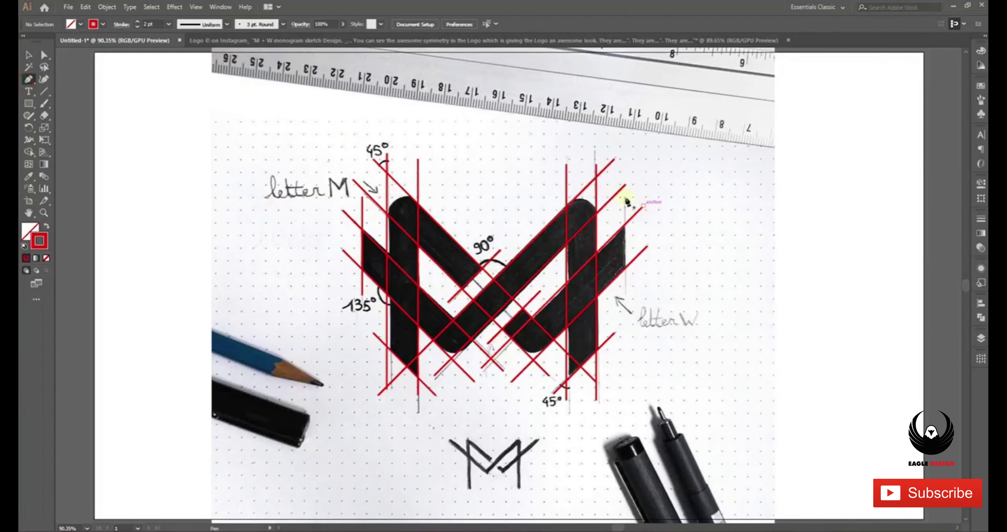
left_click(625, 289)
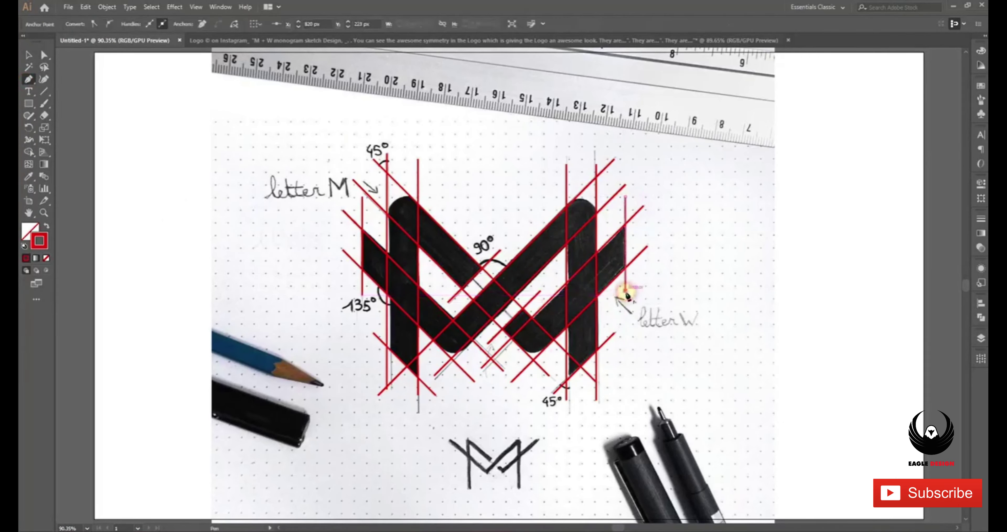
key("v")
left_click(117, 161)
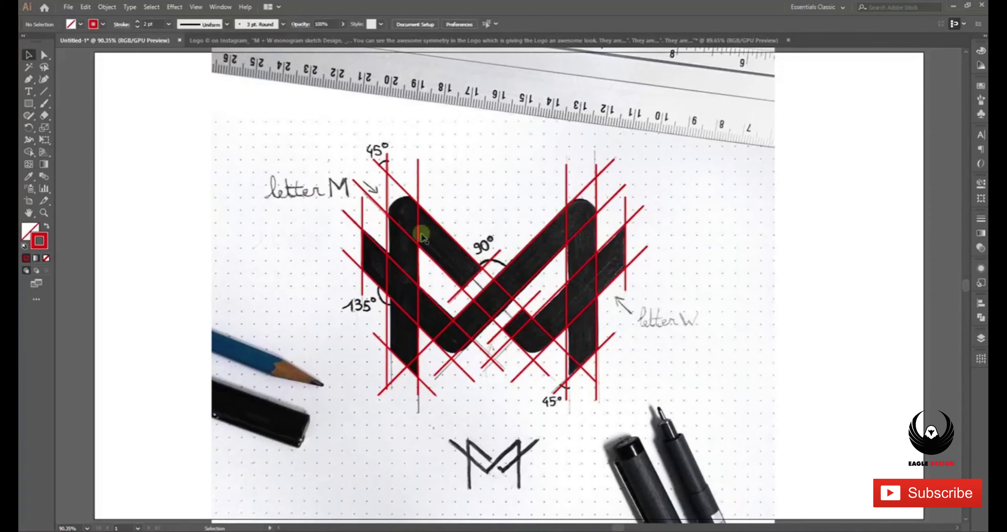
Scale the sketch photo to about a third and move it to the artboard's top-right.
left_click(981, 338)
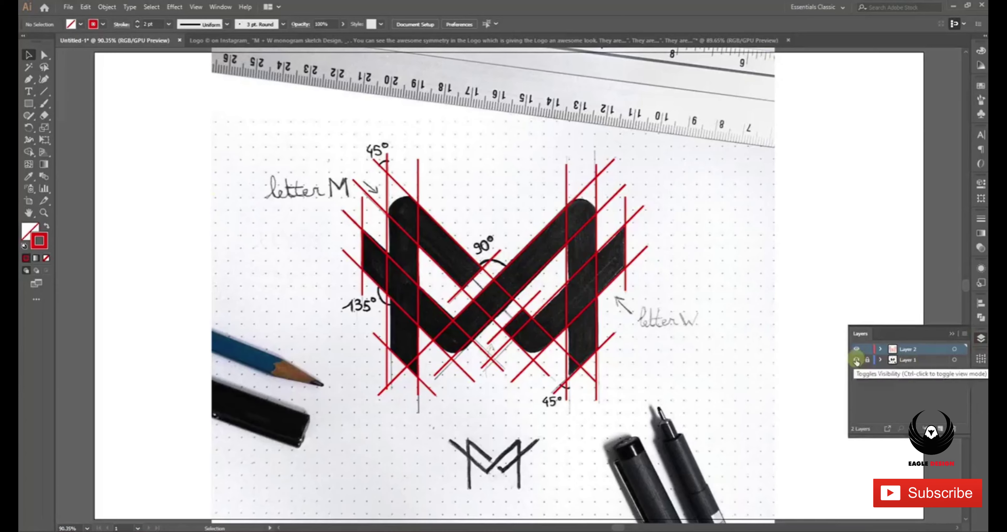
left_click(856, 360)
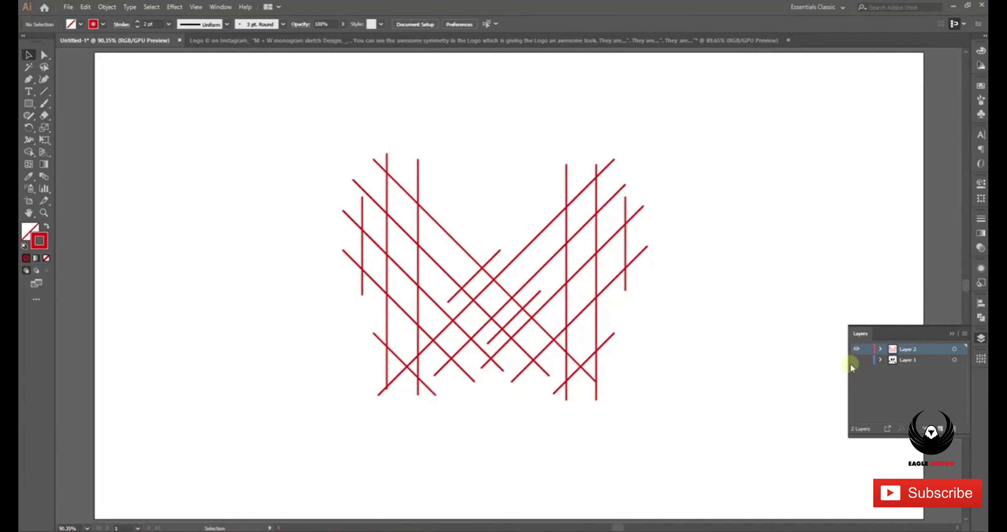
left_click(856, 360)
left_click(704, 388)
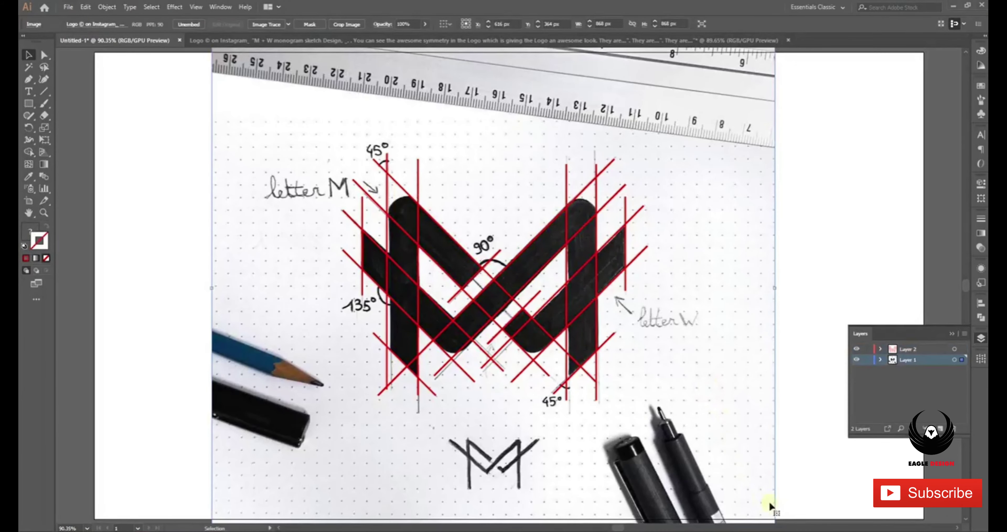
key("ctrl+minus")
key("ctrl+minus")
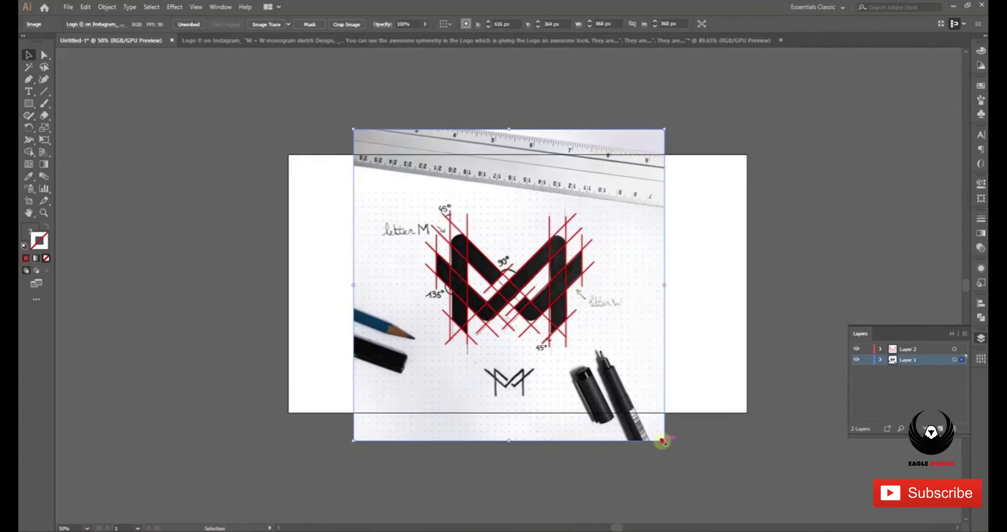
left_click_drag(664, 441, 631, 390)
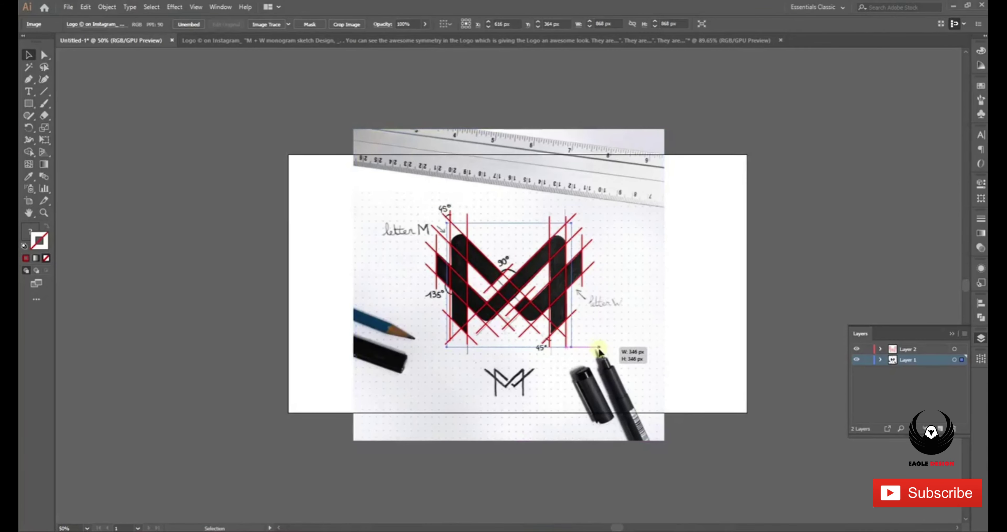
left_click_drag(596, 346, 599, 346)
left_click_drag(535, 235, 694, 175)
key("ctrl+0")
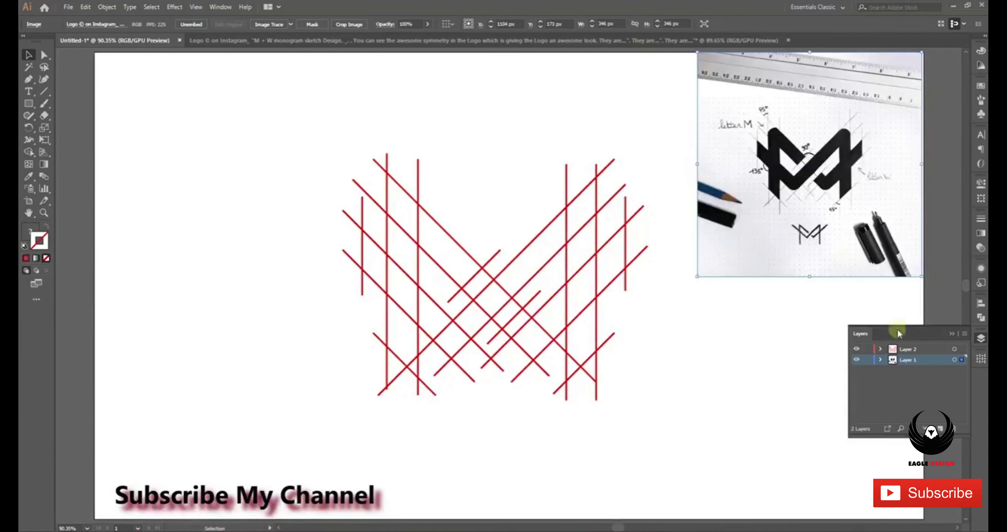
Marquee-select all the red construction lines.
left_click(869, 361)
left_click(952, 333)
left_click_drag(258, 118, 668, 409)
left_click(30, 152)
left_click(30, 139)
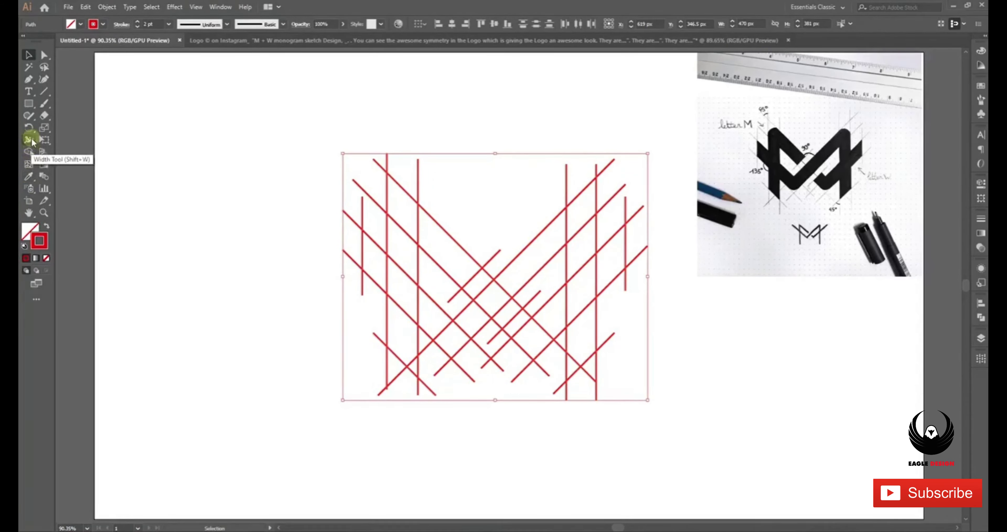
With a red fill, Shape Builder-merge the M and W stroke cells into one shape.
left_click(29, 152)
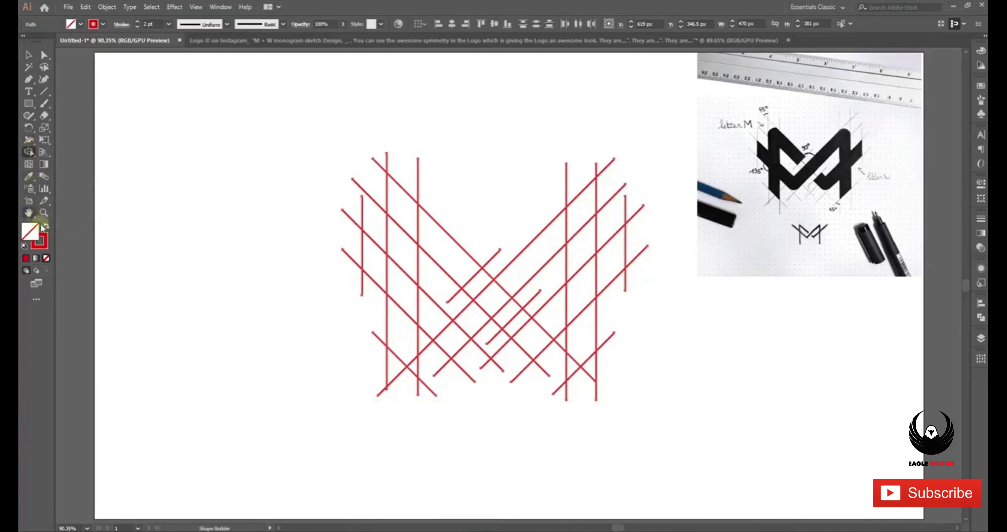
left_click(47, 225)
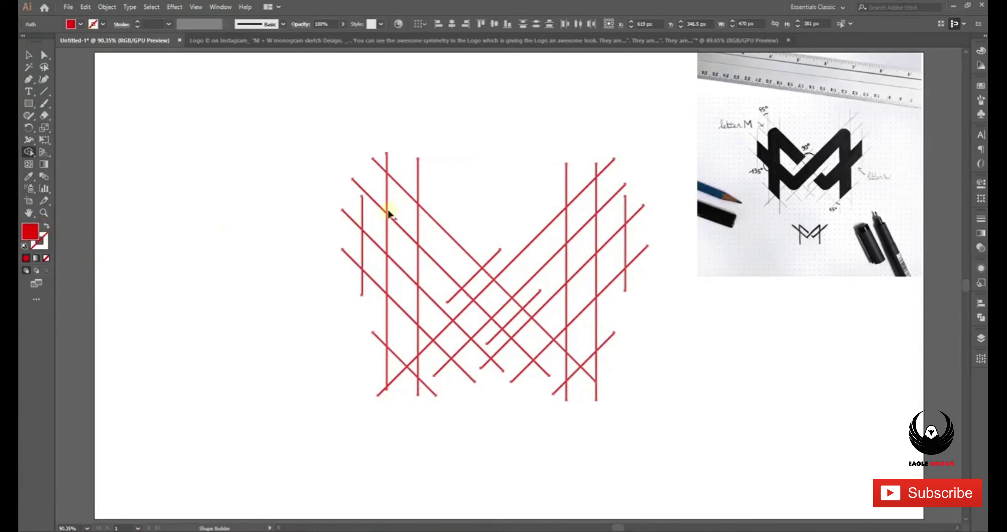
left_click_drag(417, 221, 409, 222)
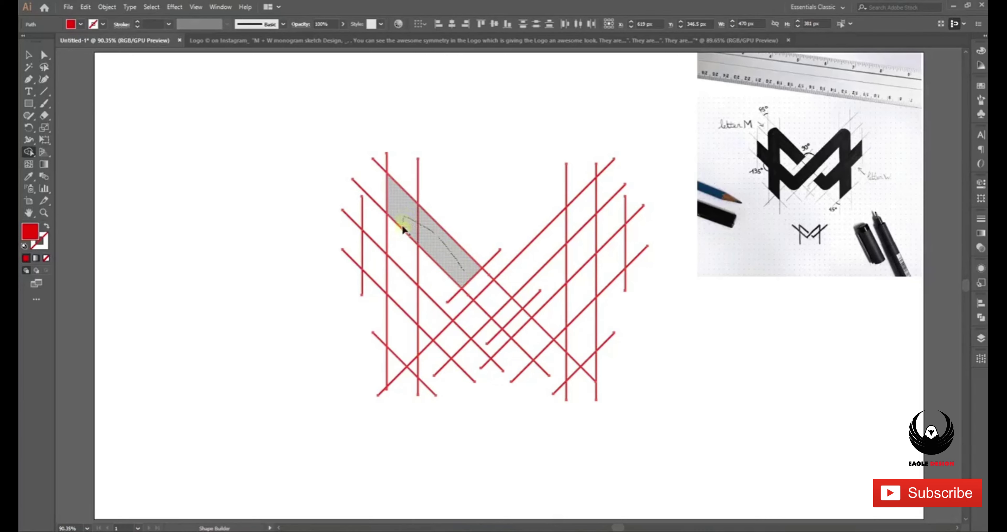
left_click_drag(404, 230, 395, 338)
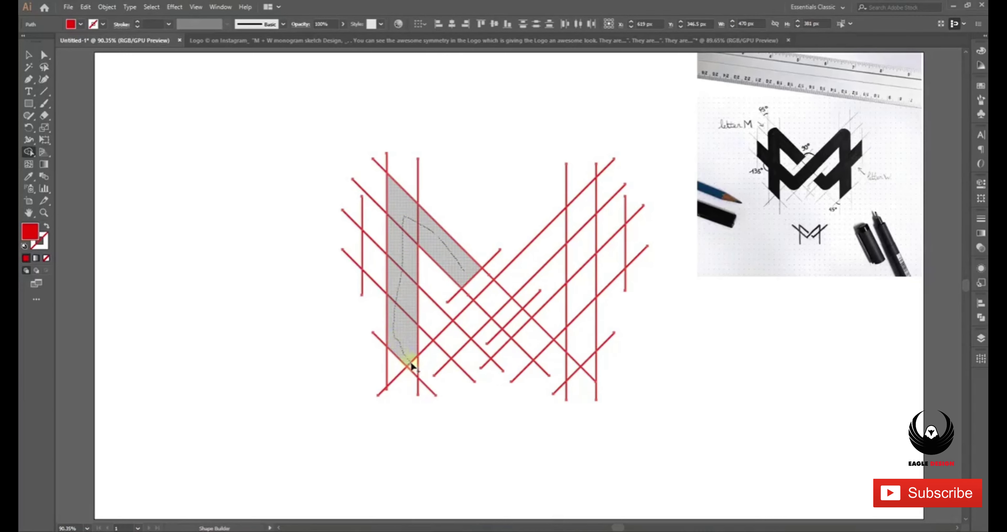
left_click_drag(414, 367, 411, 363)
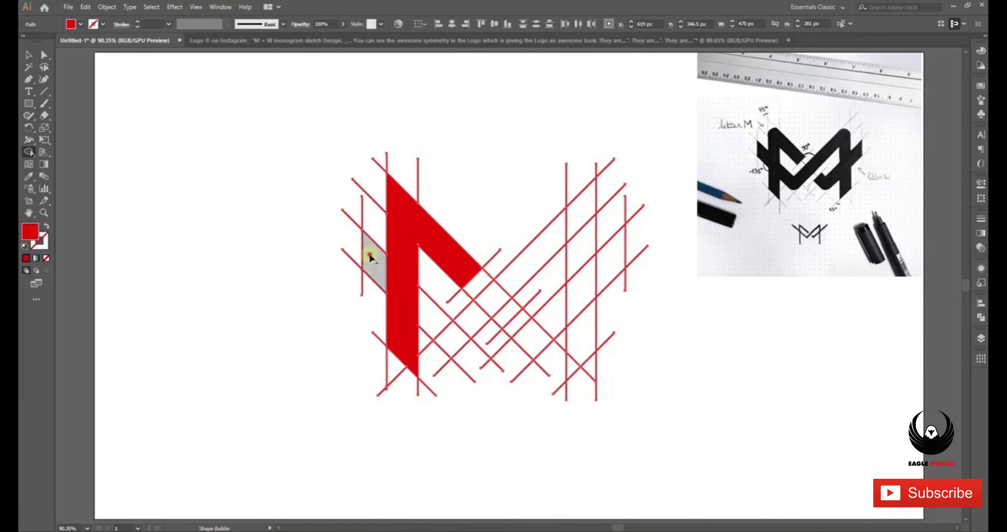
mouse_move(370, 256)
left_mouse_down()
mouse_move(466, 324)
mouse_move(575, 232)
mouse_move(585, 259)
mouse_move(575, 364)
mouse_move(580, 329)
left_mouse_up()
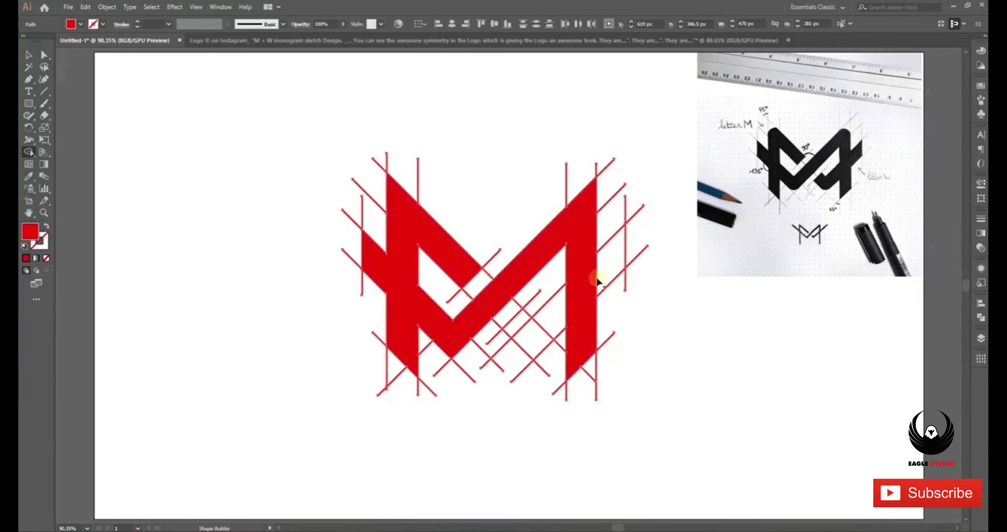
mouse_move(517, 325)
left_mouse_down()
mouse_move(539, 337)
mouse_move(607, 275)
left_mouse_up()
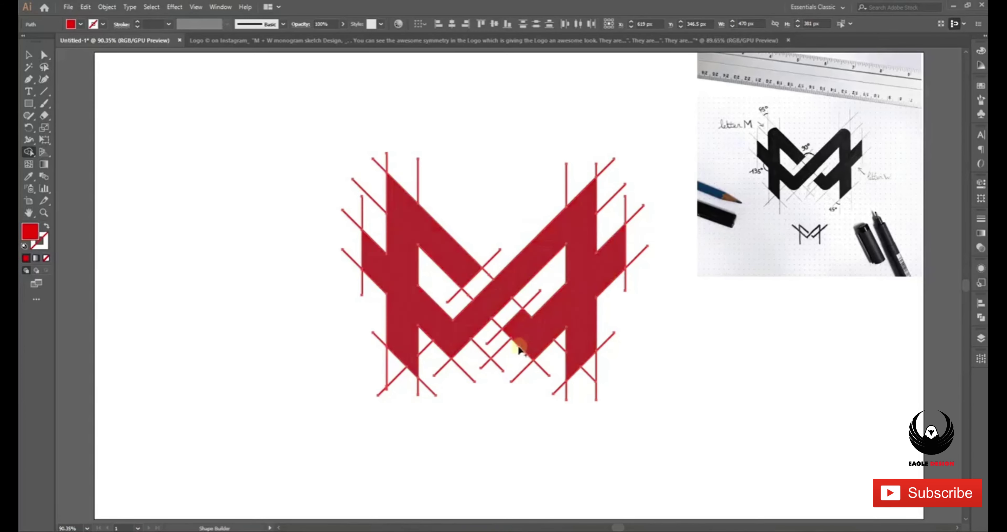
key("v")
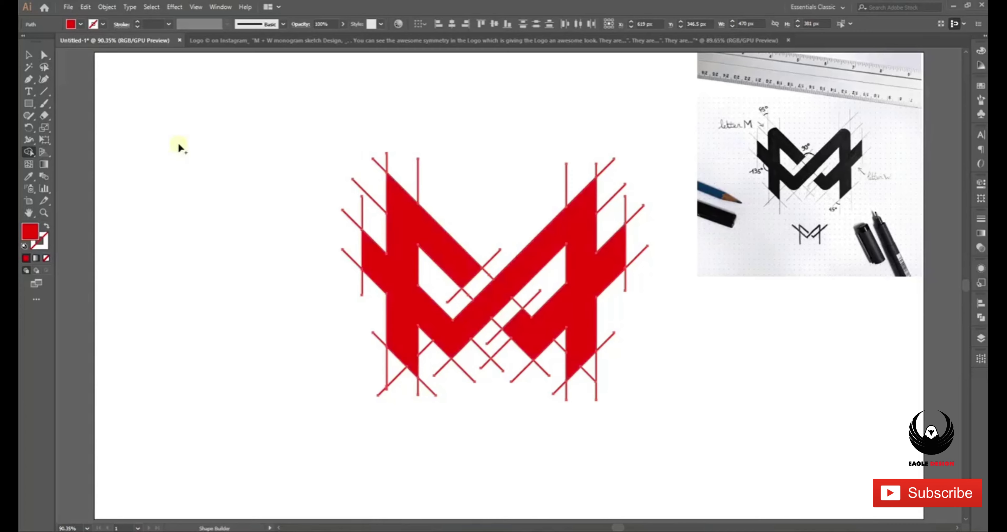
key("ctrl+a")
Give the monogram shape a black fill.
left_click(215, 184)
left_click_drag(296, 159, 382, 205)
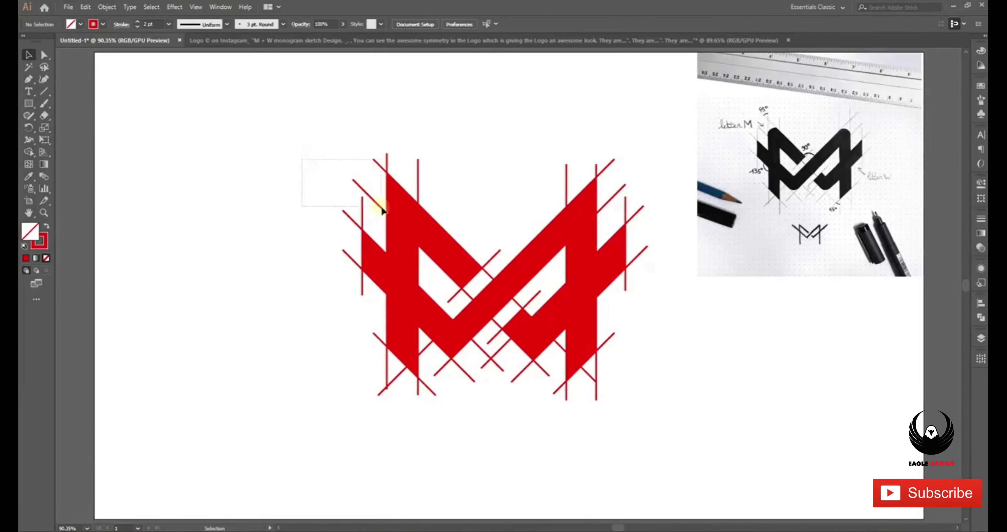
left_click(284, 175)
left_click(397, 223)
double_click(35, 234)
left_click_drag(197, 279, 233, 364)
left_click(342, 232)
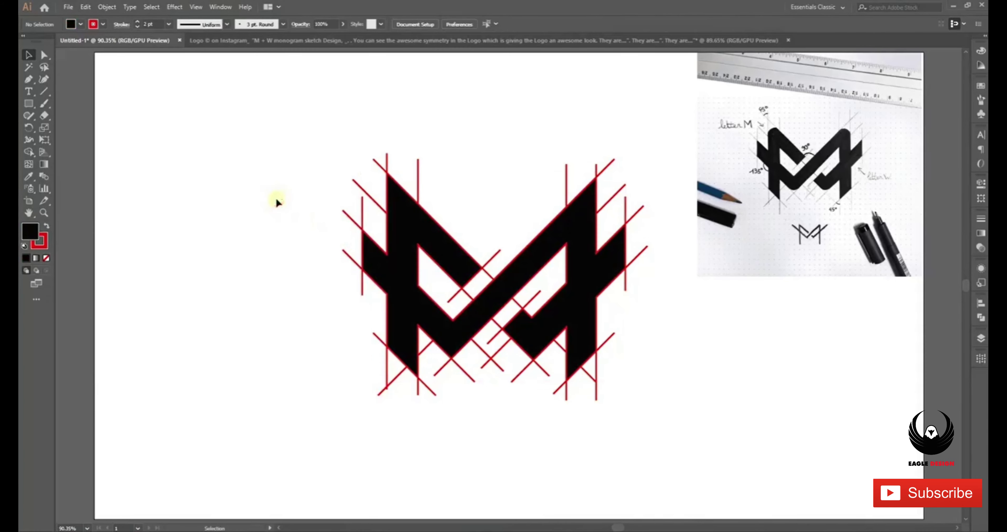
Delete the red construction lines, recentre the monogram and set its stroke to None.
mouse_move(401, 254)
left_mouse_down()
mouse_move(199, 249)
mouse_move(135, 232)
mouse_move(153, 298)
mouse_move(139, 294)
left_mouse_up()
left_click_drag(315, 259, 266, 264)
left_click_drag(334, 148, 654, 410)
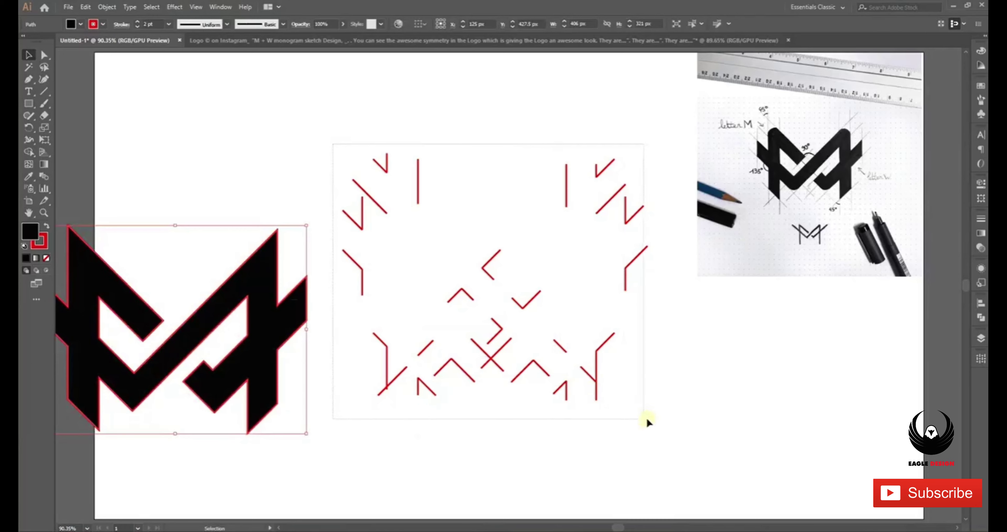
key("Delete")
left_click_drag(254, 276, 569, 226)
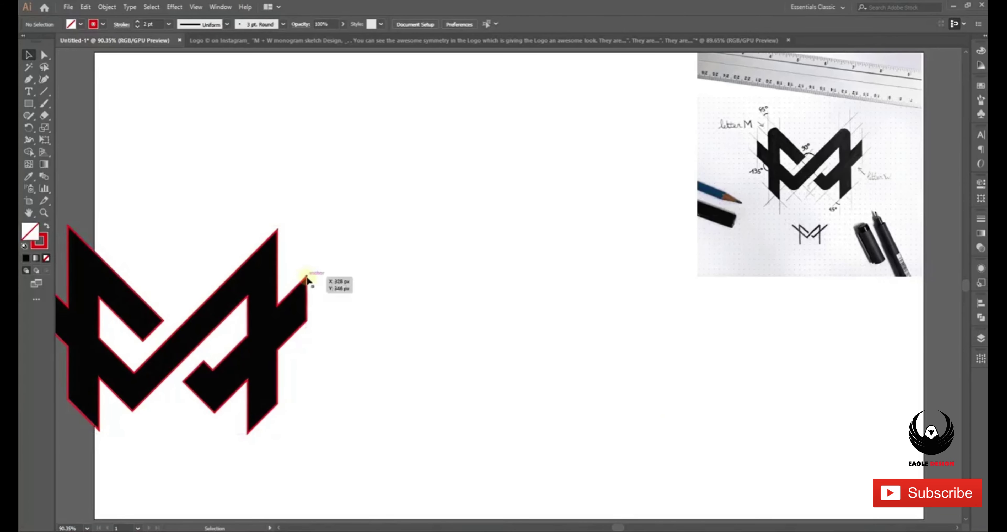
left_click(40, 240)
left_click(45, 258)
left_click(198, 130)
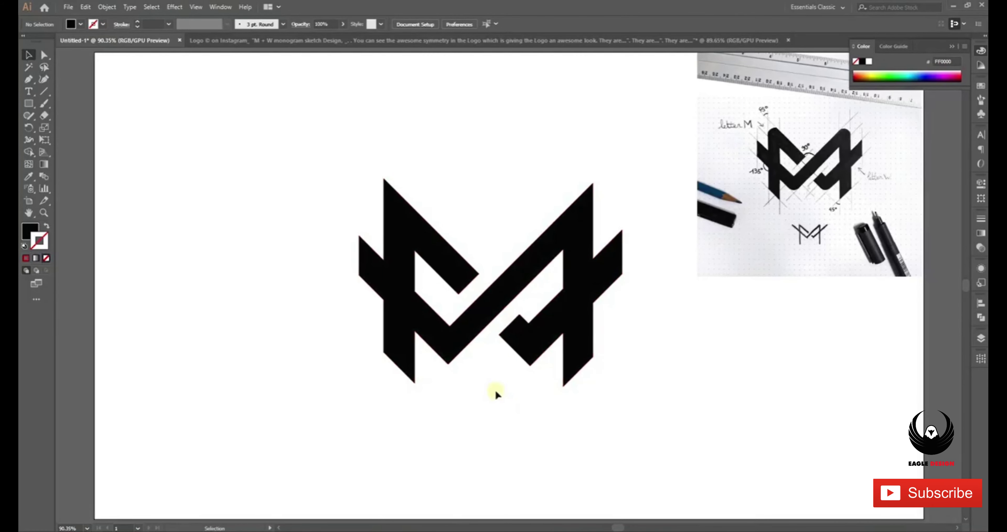
Round the M's top-left peak, undoing an accidental rounding of every corner.
left_click(400, 257)
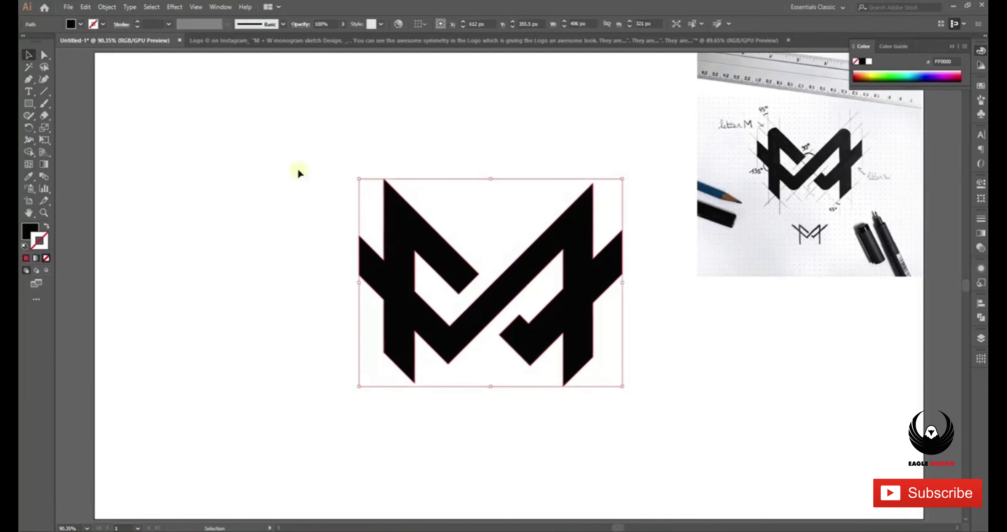
left_click(43, 55)
left_click_drag(388, 188, 393, 205)
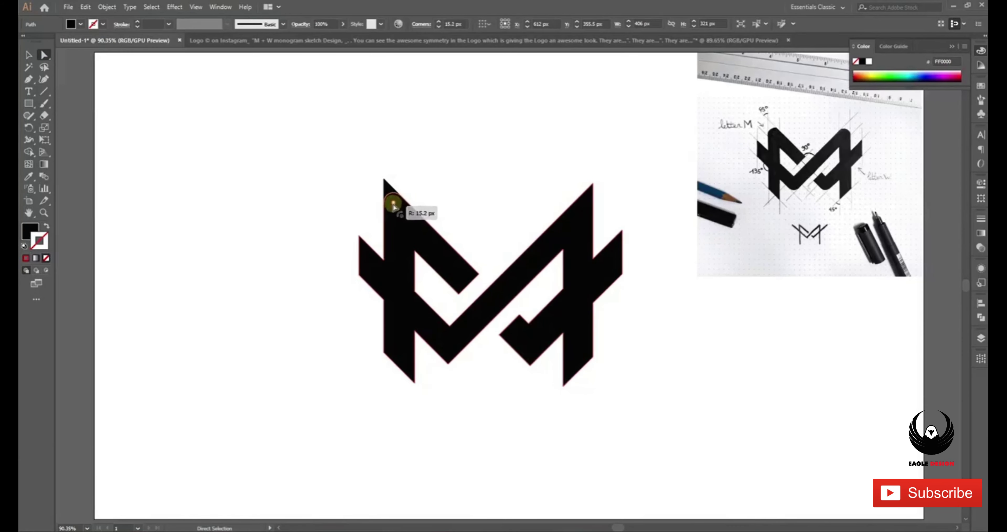
left_click_drag(394, 205, 394, 205)
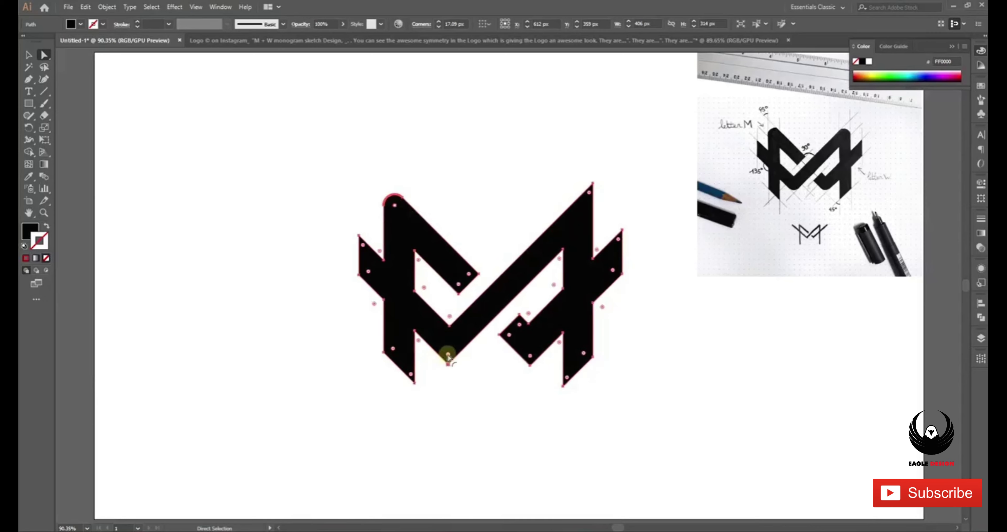
left_click_drag(449, 355, 451, 345)
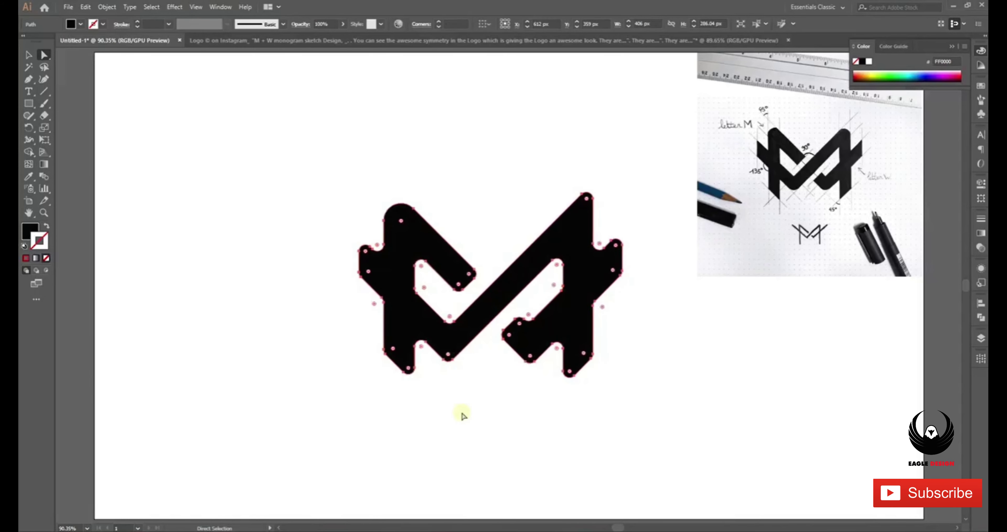
key("ctrl+z")
left_click(252, 175)
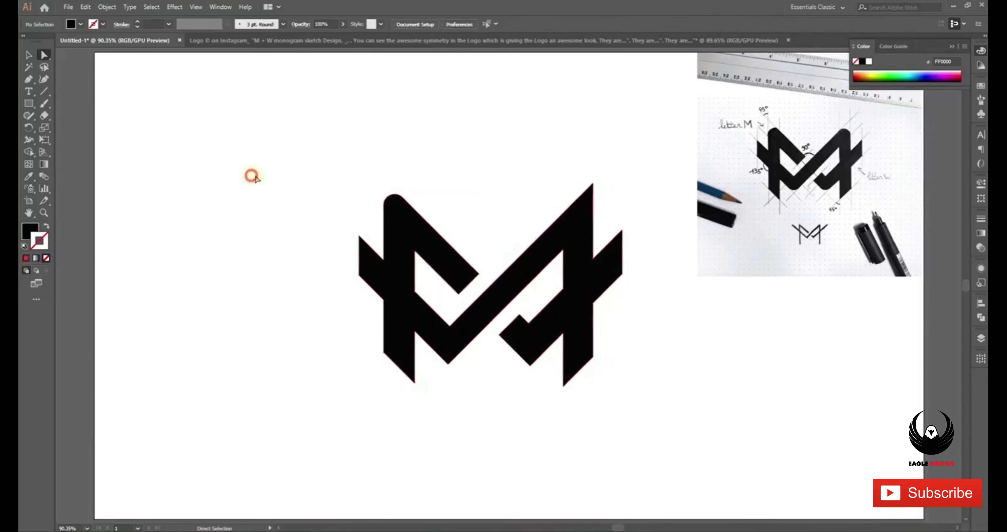
Round the M's bottom inner corner and the lower inner corner on the right.
left_click(448, 352)
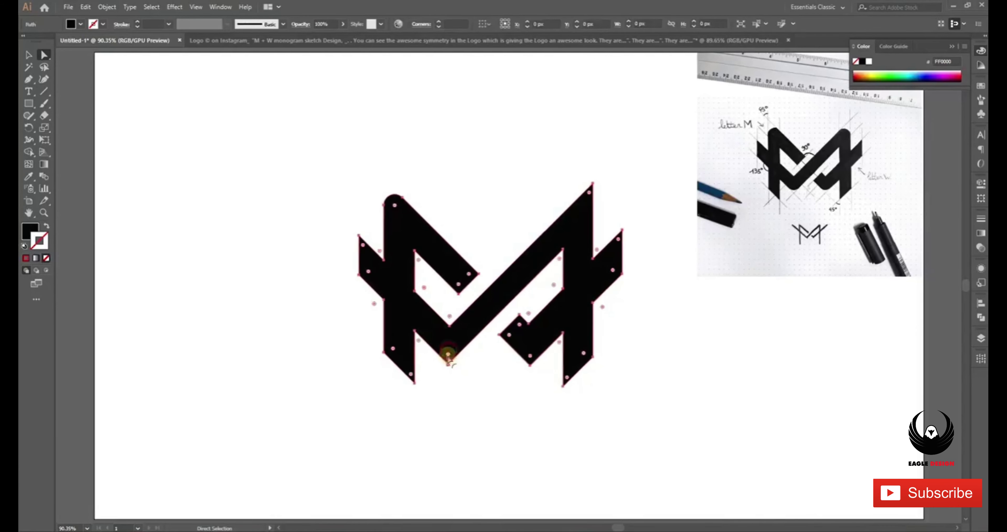
left_click(450, 362)
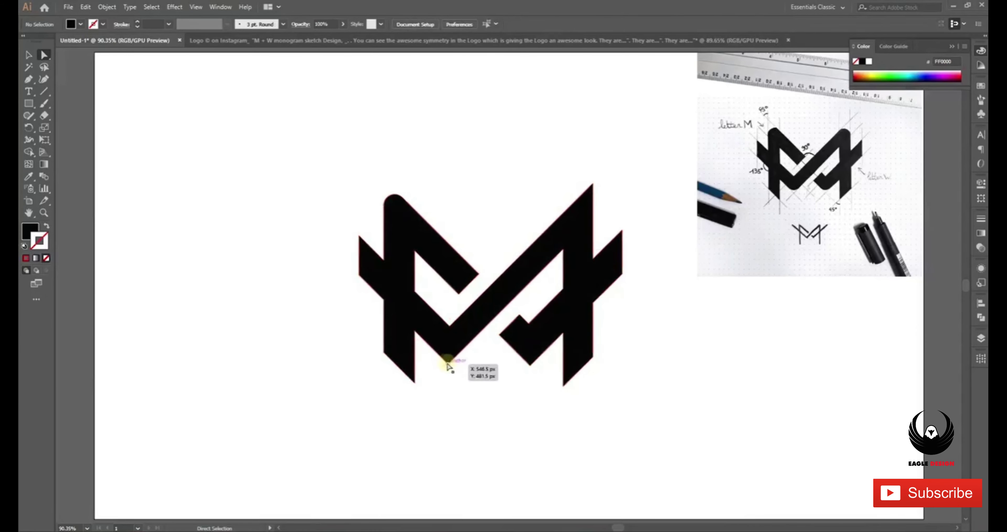
left_click(448, 356)
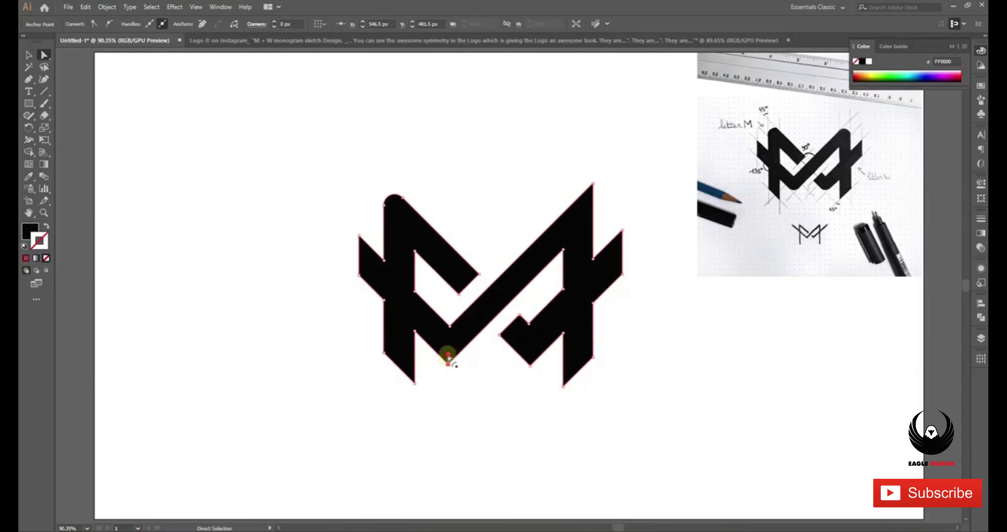
left_click_drag(449, 352, 448, 341)
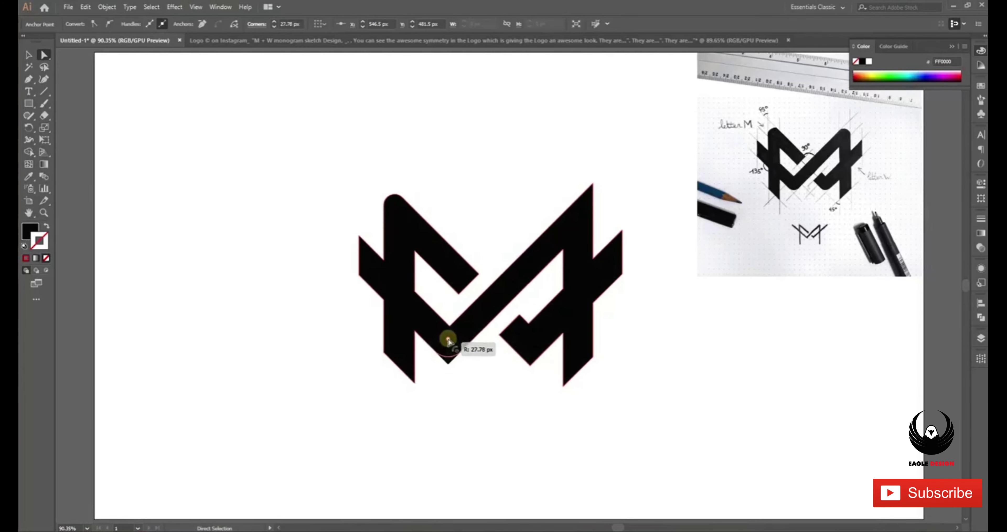
left_click(530, 363)
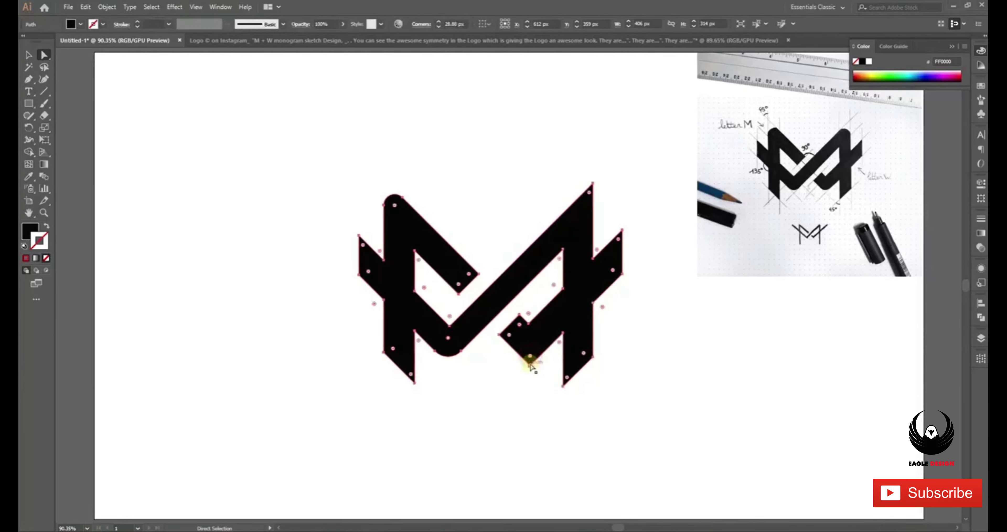
left_click(530, 358)
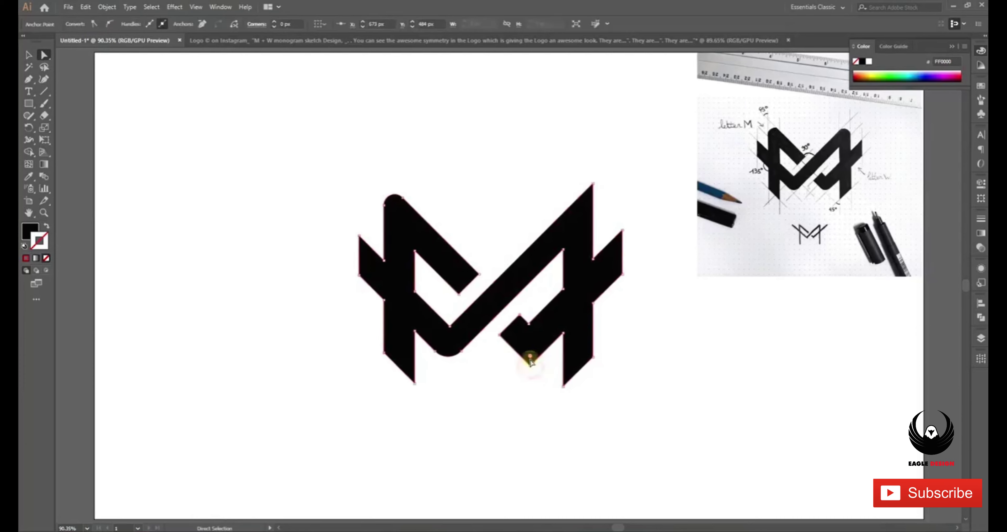
left_click_drag(530, 356, 531, 339)
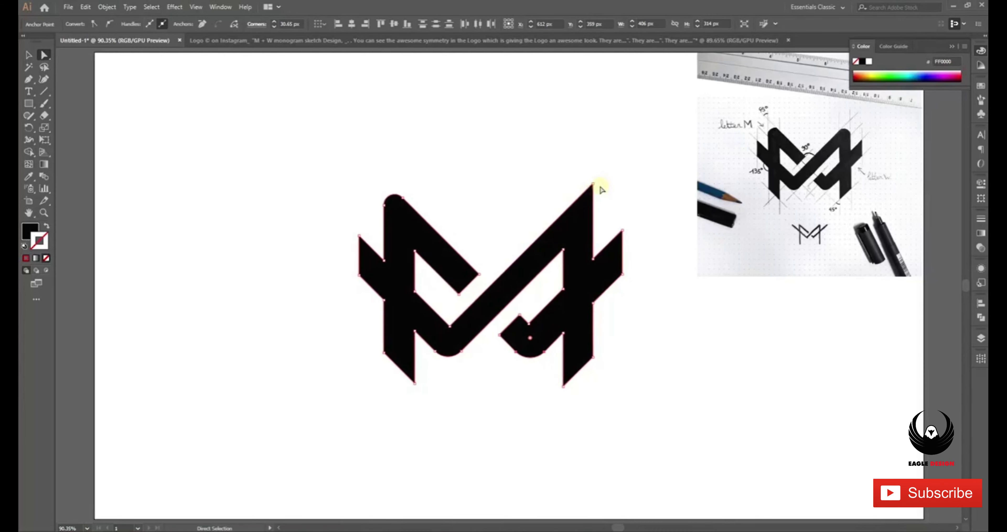
left_click_drag(589, 194, 587, 205)
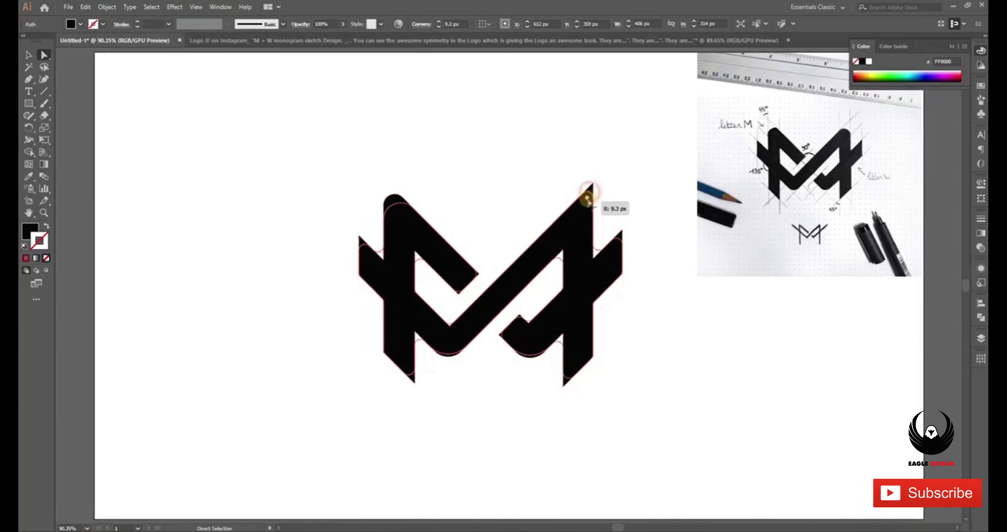
Round the monogram's top-right peak and check the corners.
left_click(601, 187)
left_click(592, 186)
left_click_drag(588, 192, 583, 209)
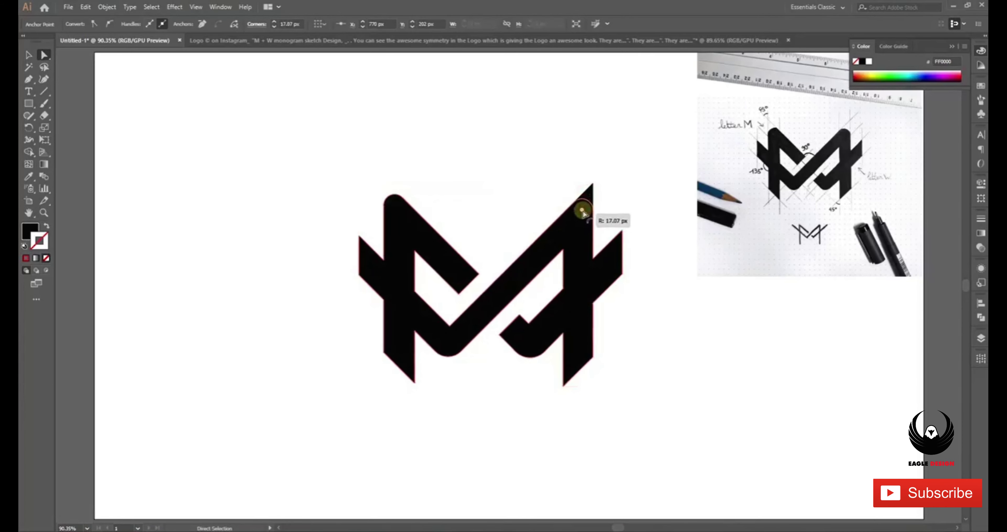
left_click(576, 168)
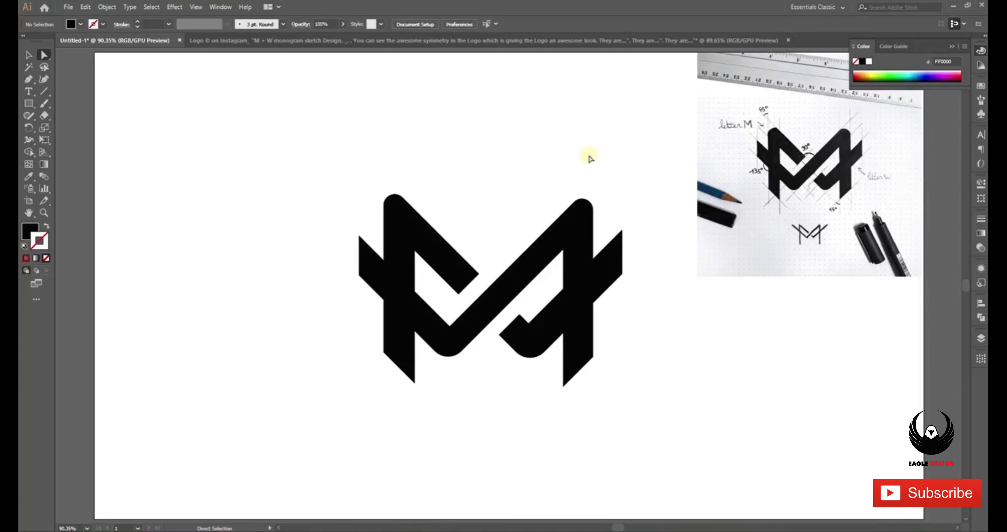
left_click(582, 207)
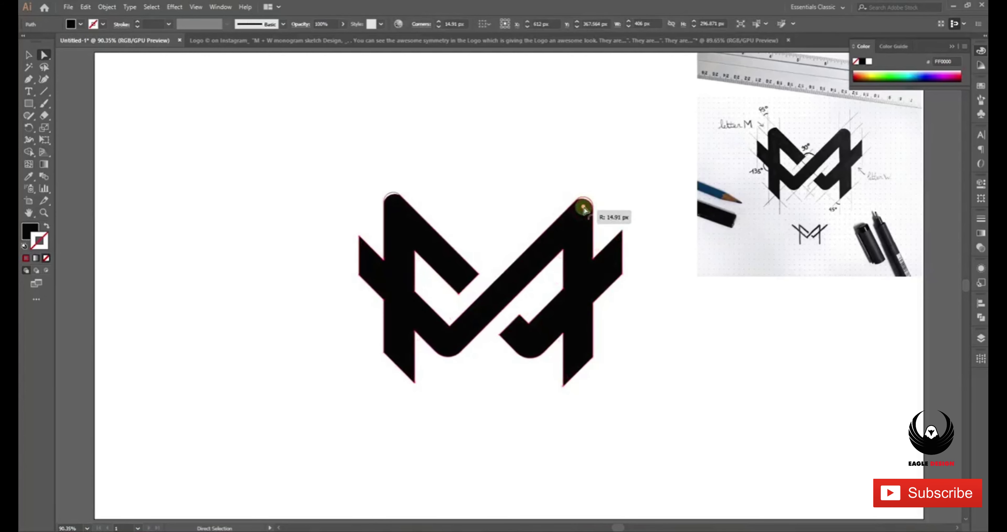
left_click(618, 214)
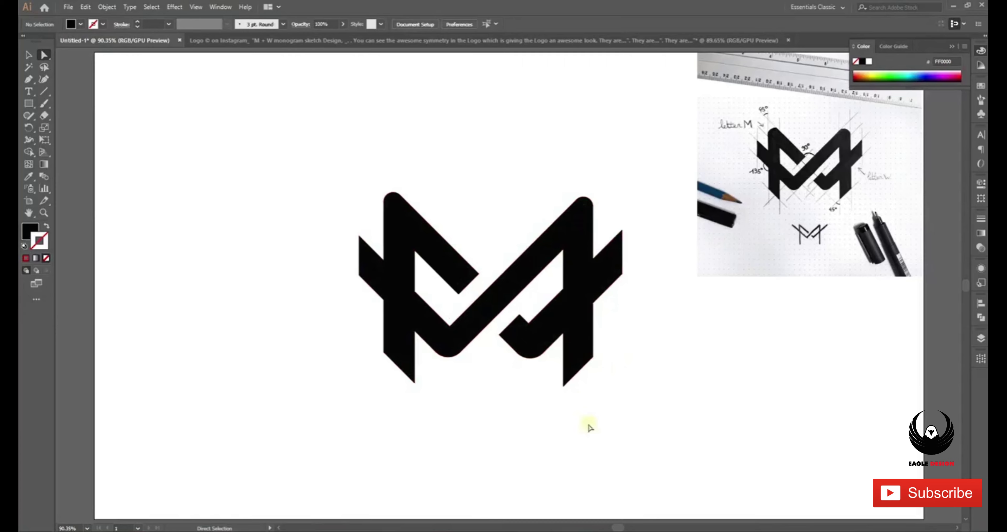